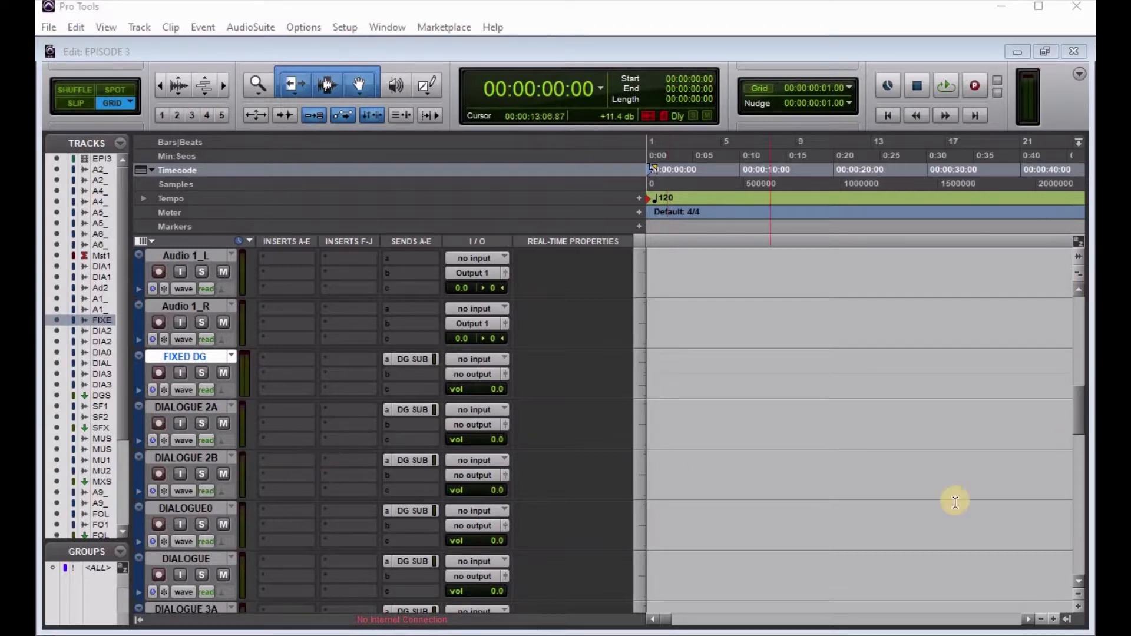
Step: Look through the session's tracks and along the timeline to the first clips on the FIXED DG track
scroll(796, 383, up, 5)
scroll(796, 383, down, 15)
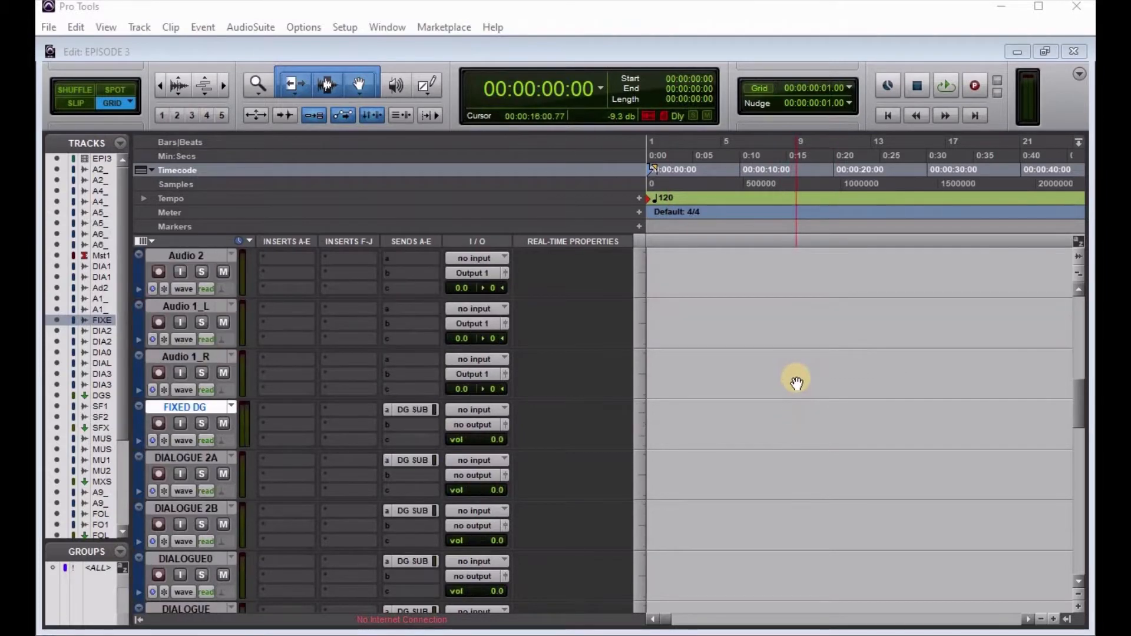
scroll(796, 374, up, 20)
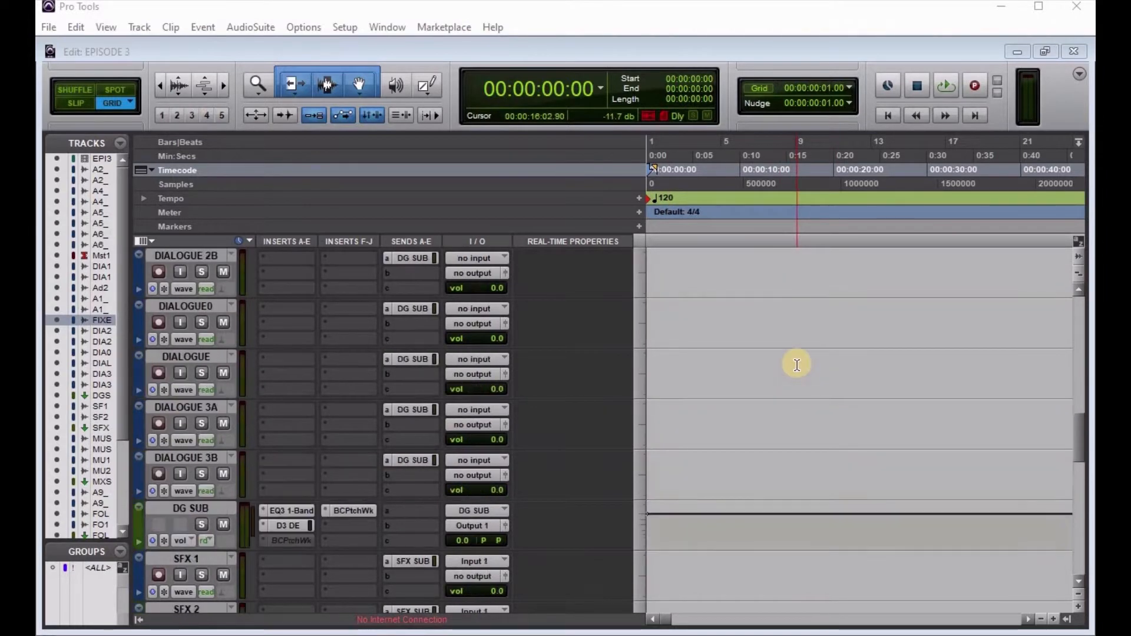
scroll(797, 366, up, 1)
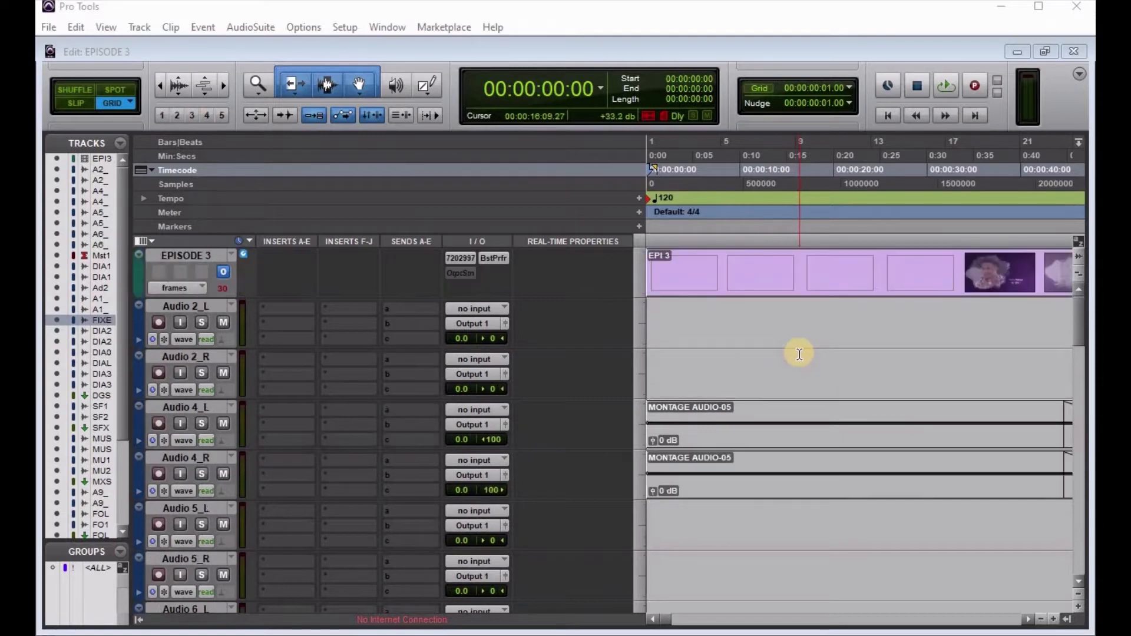
mouse_move(669, 625)
mouse_down()
mouse_move(688, 625)
mouse_move(669, 620)
mouse_up()
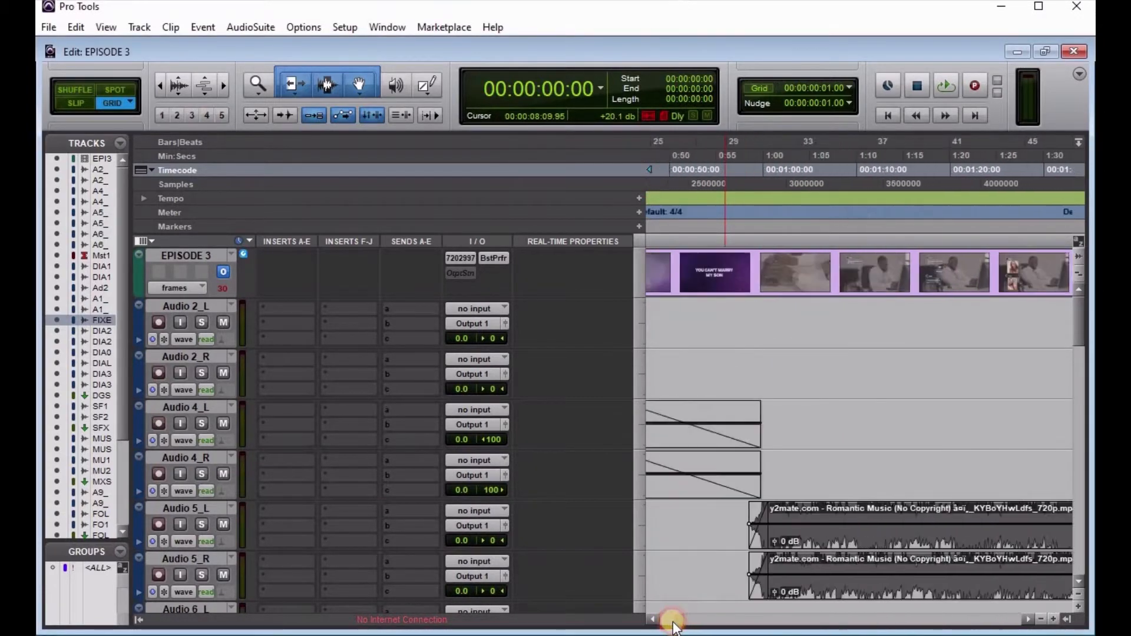
scroll(766, 540, down, 2)
scroll(766, 541, down, 2)
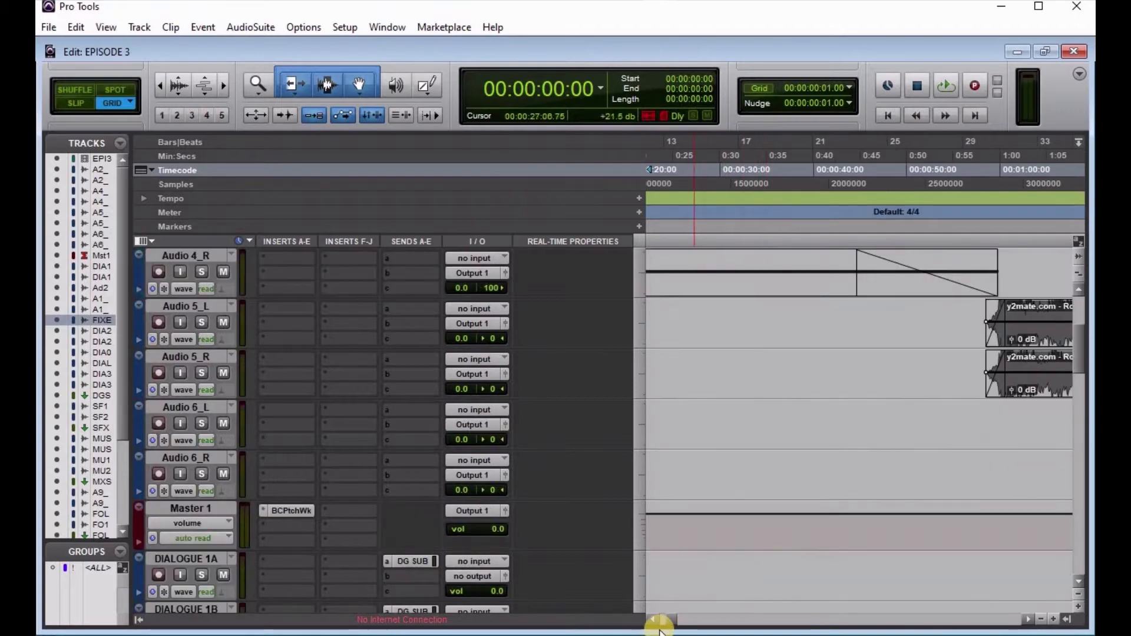
drag(672, 626, 694, 613)
scroll(694, 613, down, 6)
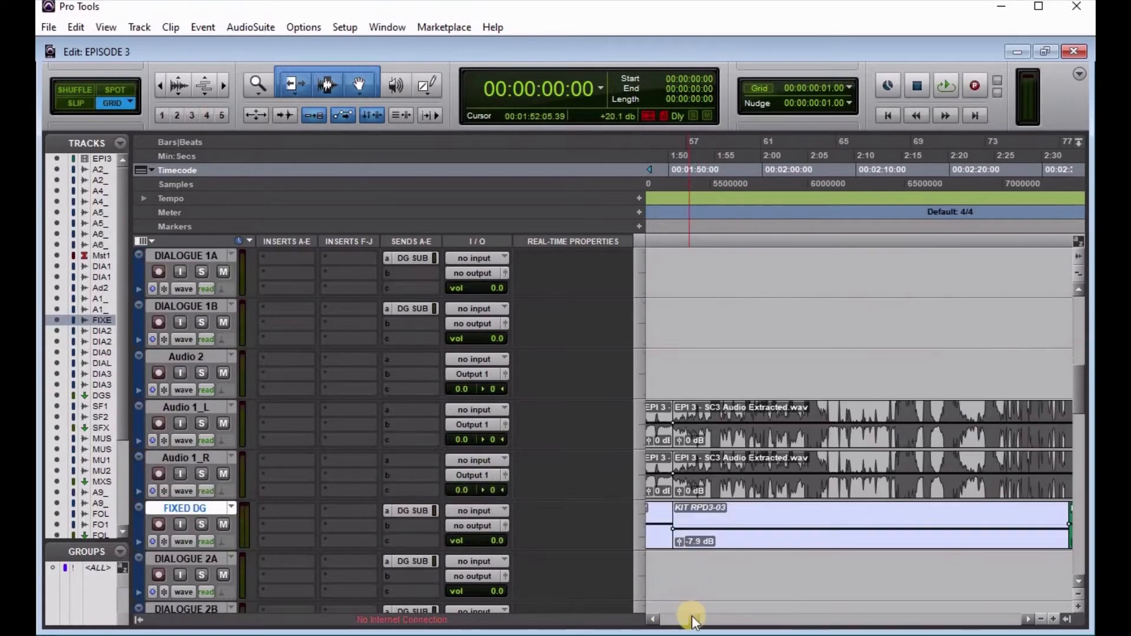
drag(684, 619, 676, 614)
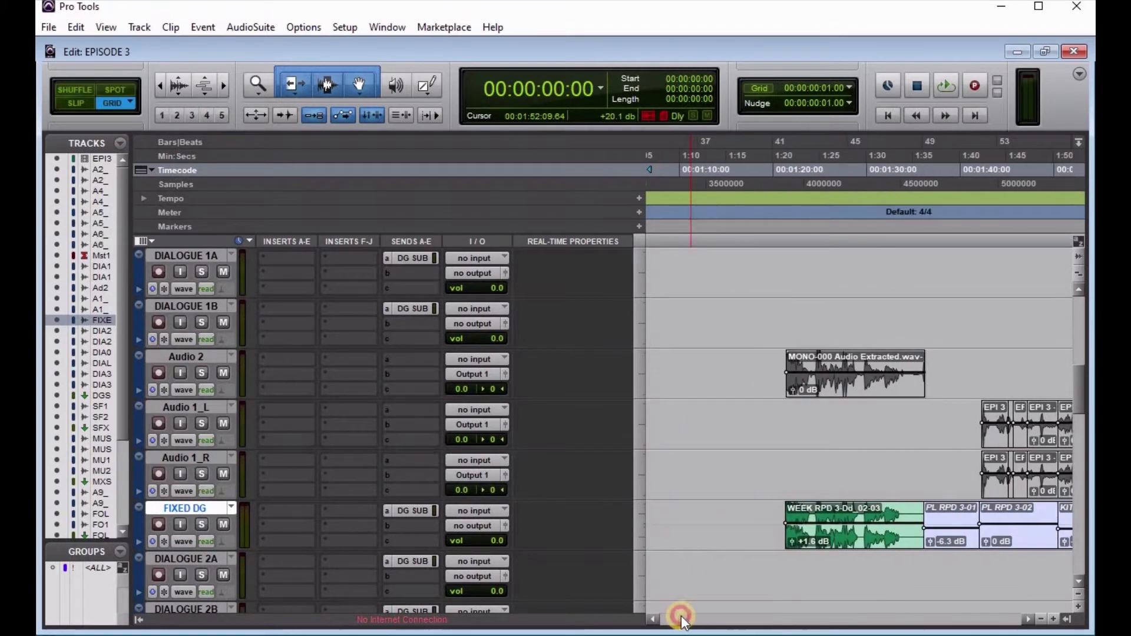
click(860, 539)
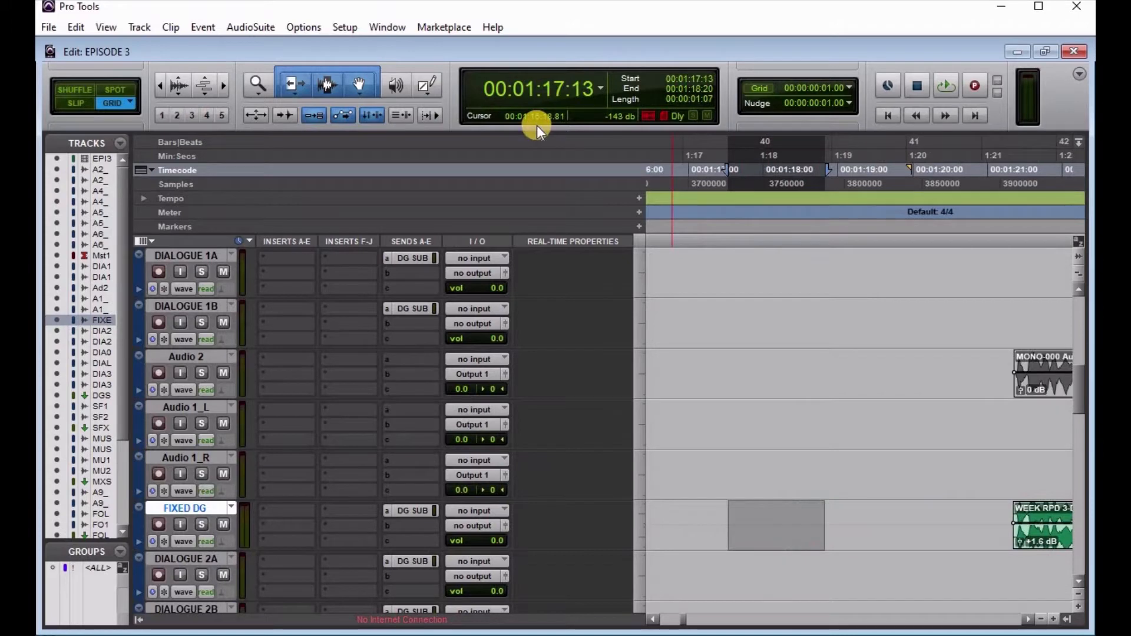
Step: Set the main counter to Timecode and both the grid and nudge values to 1 frame
click(600, 86)
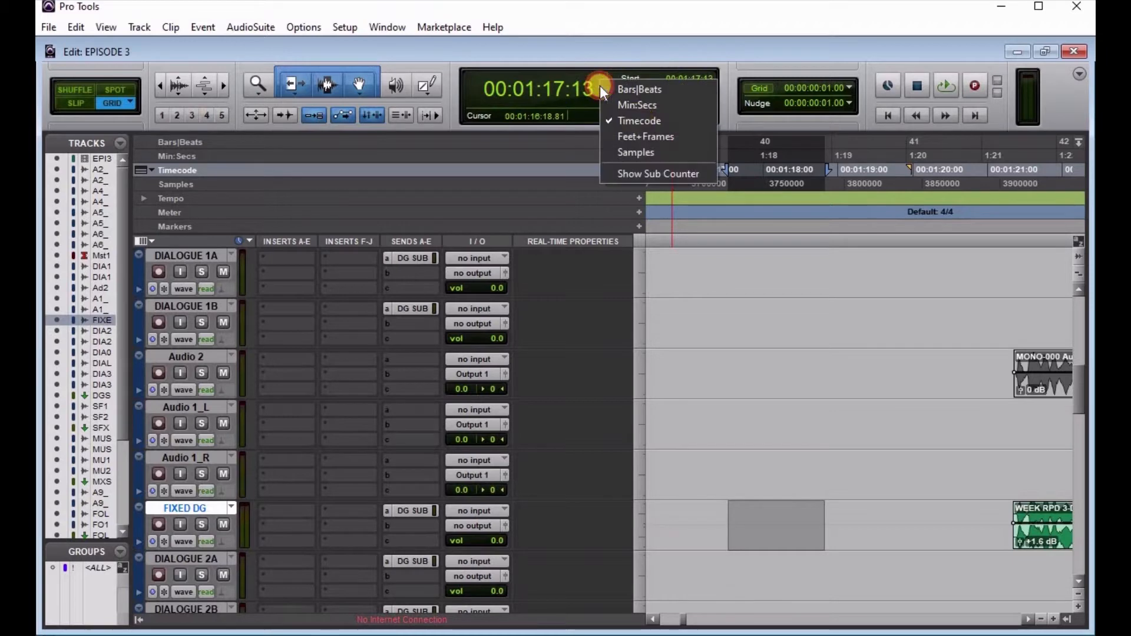
click(641, 120)
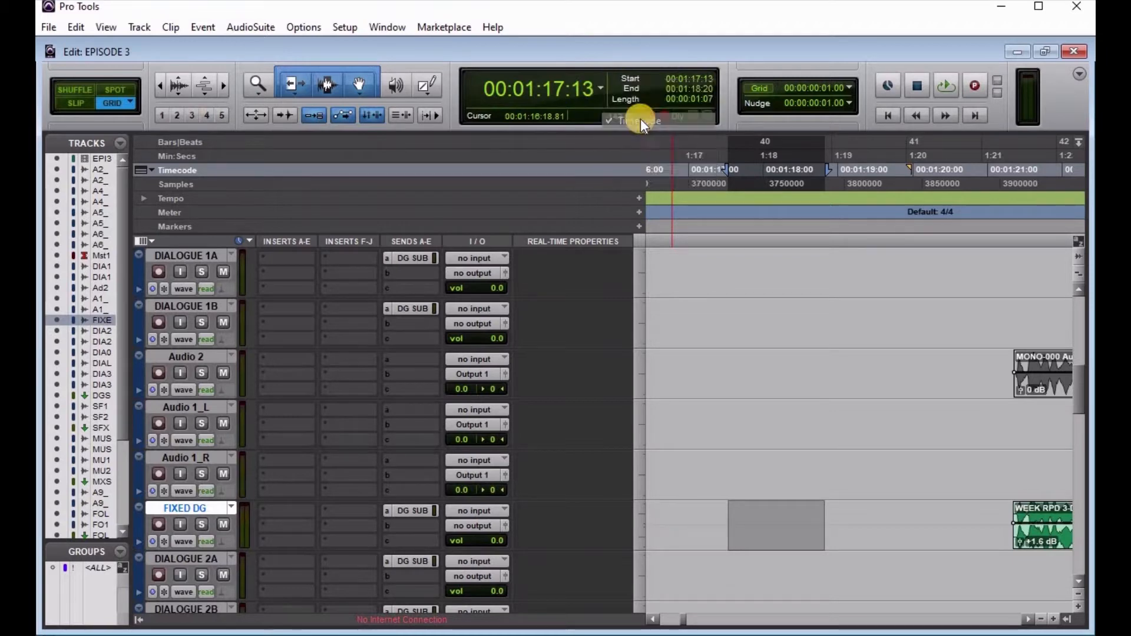
click(847, 88)
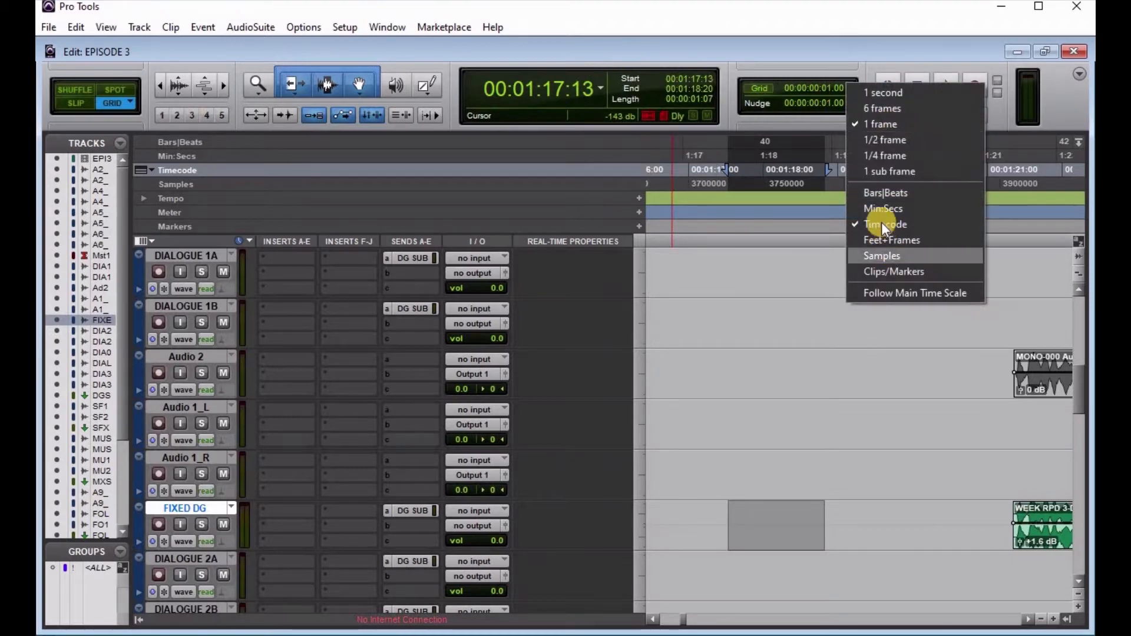
click(882, 124)
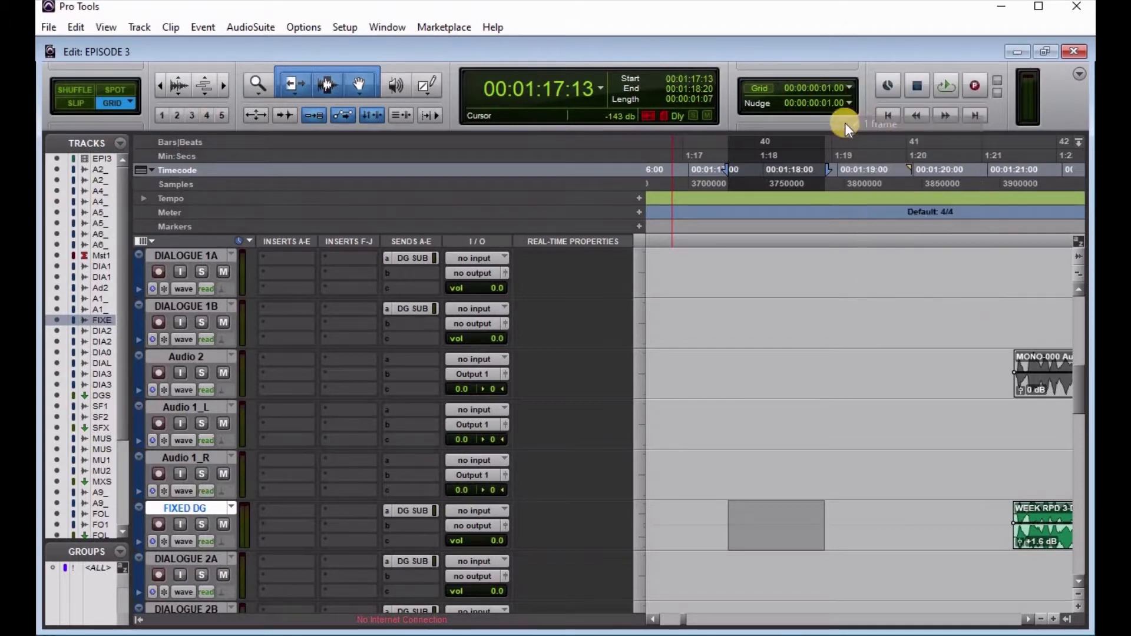
click(847, 102)
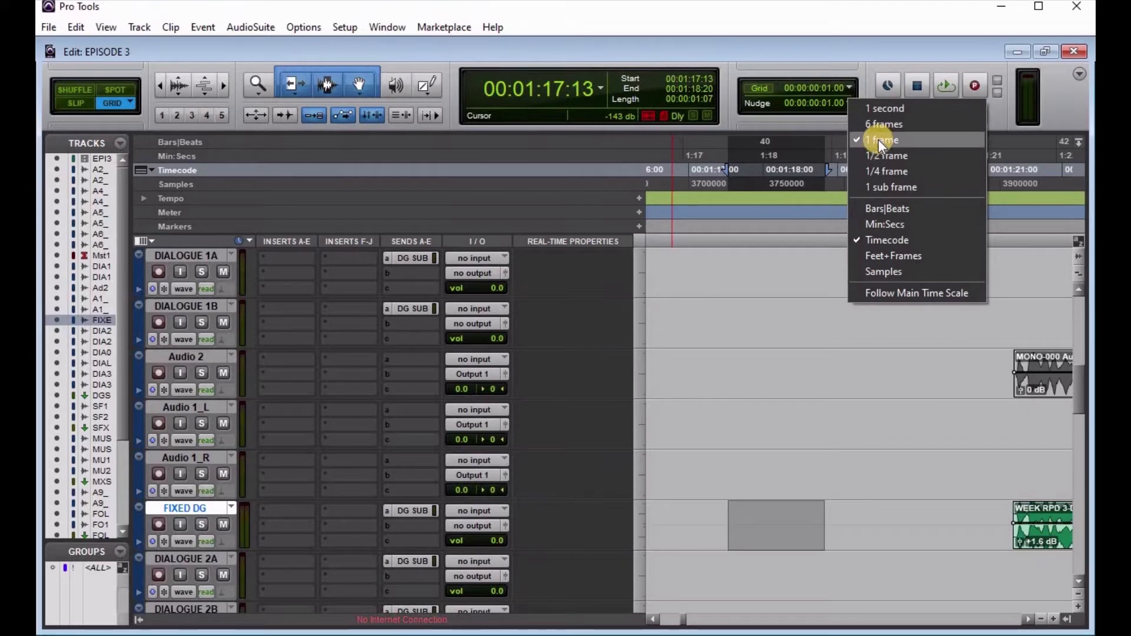
click(869, 143)
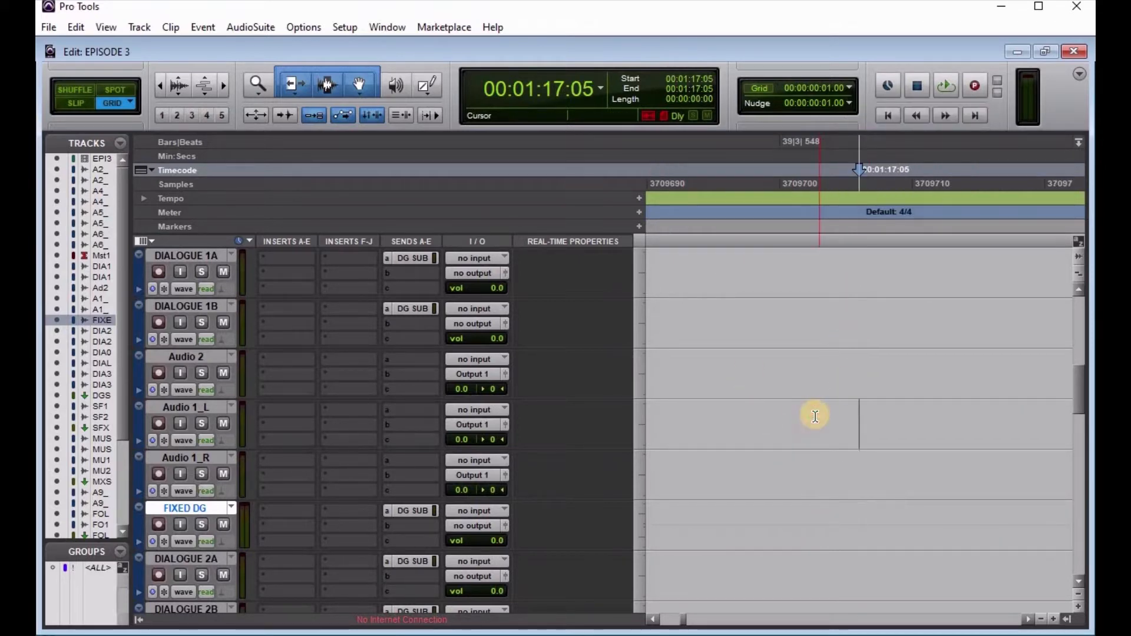
Step: Place the cursor at 00:01:17:05 on the Audio 1_L track and in the timecode ruler
click(881, 405)
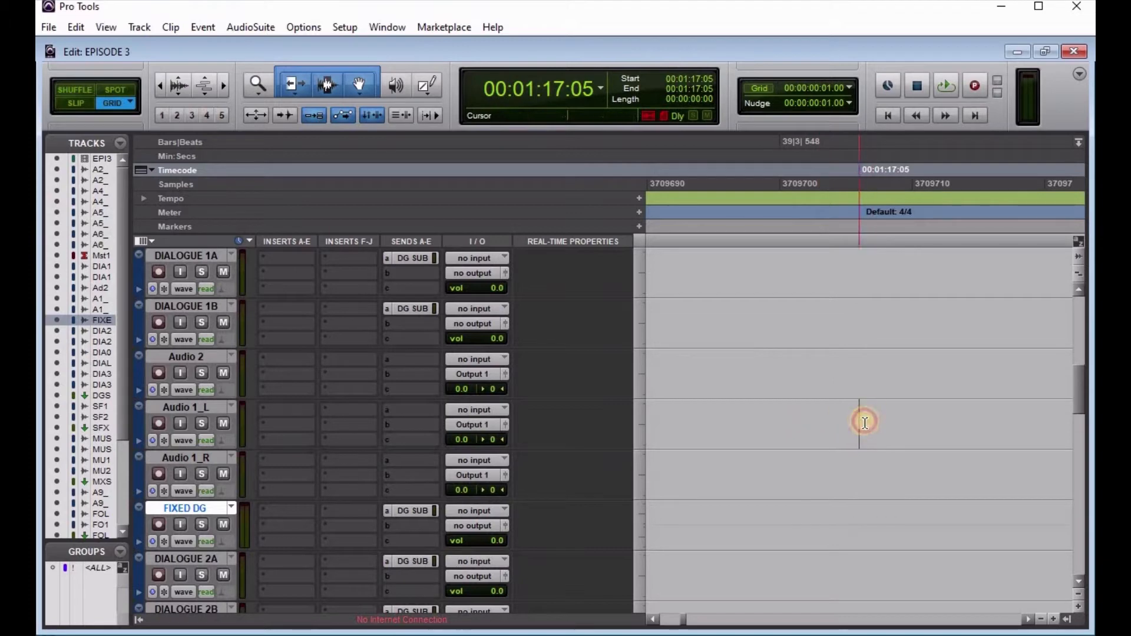
click(876, 412)
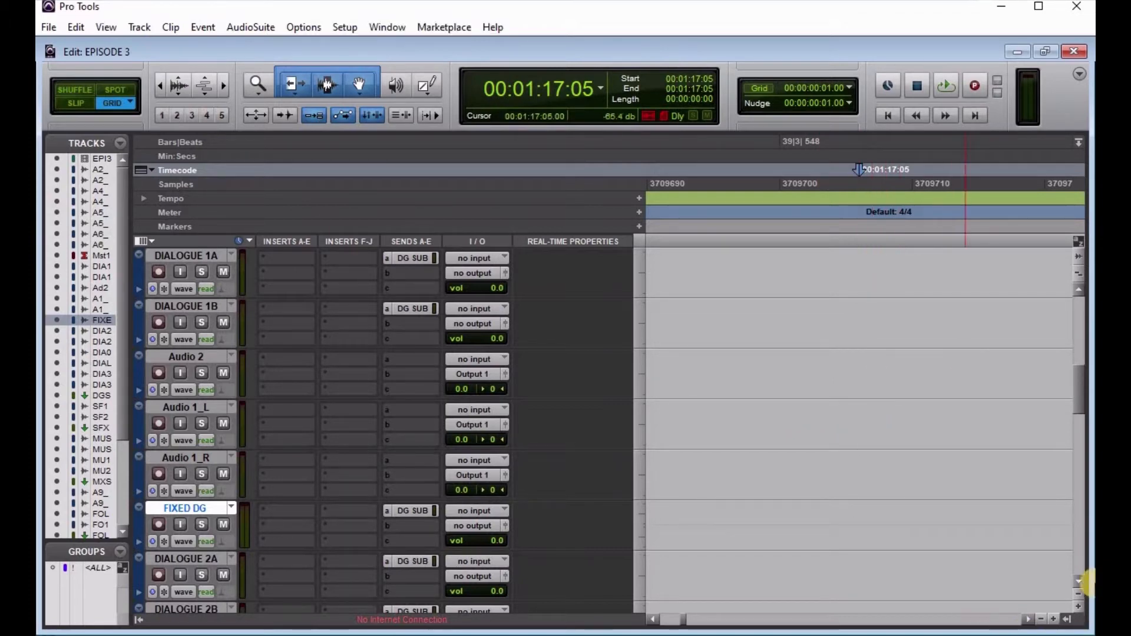
click(917, 169)
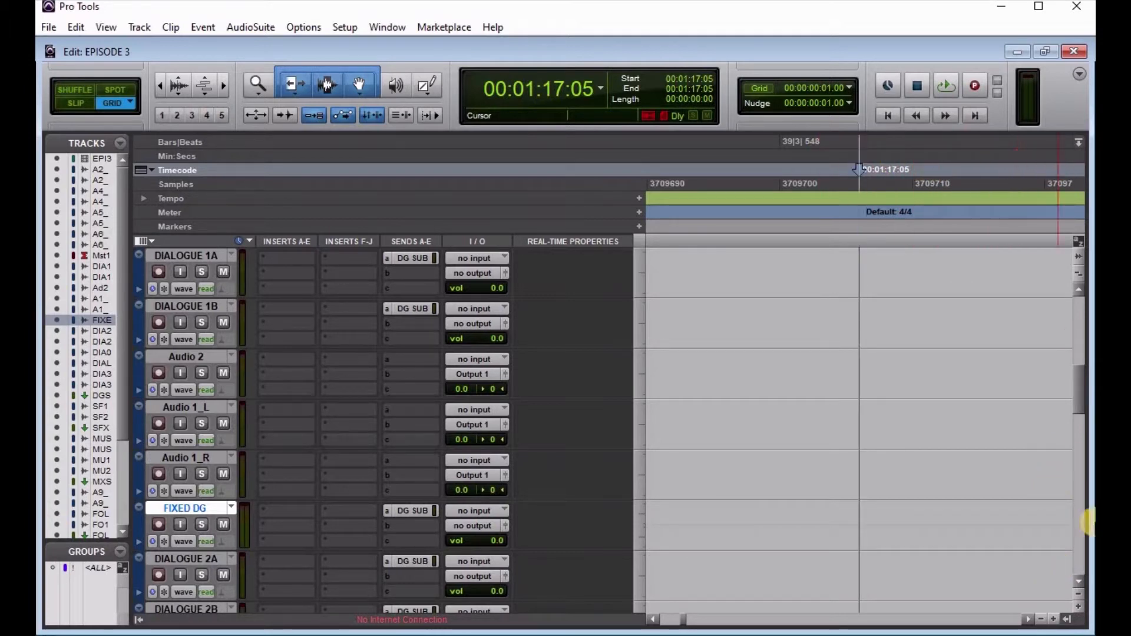
Step: Move the timeline cursor from 00:01:17:05 to the next frame, 00:01:17:06, in the timecode ruler
click(1042, 619)
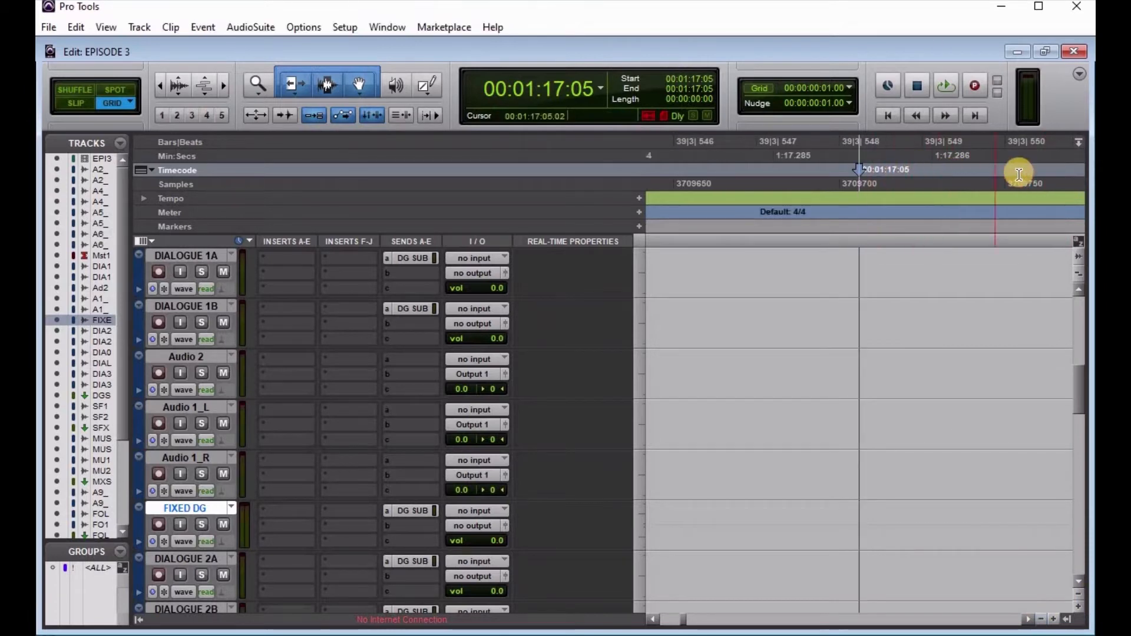
click(1029, 619)
click(1031, 620)
click(1041, 619)
click(1041, 619)
click(1042, 619)
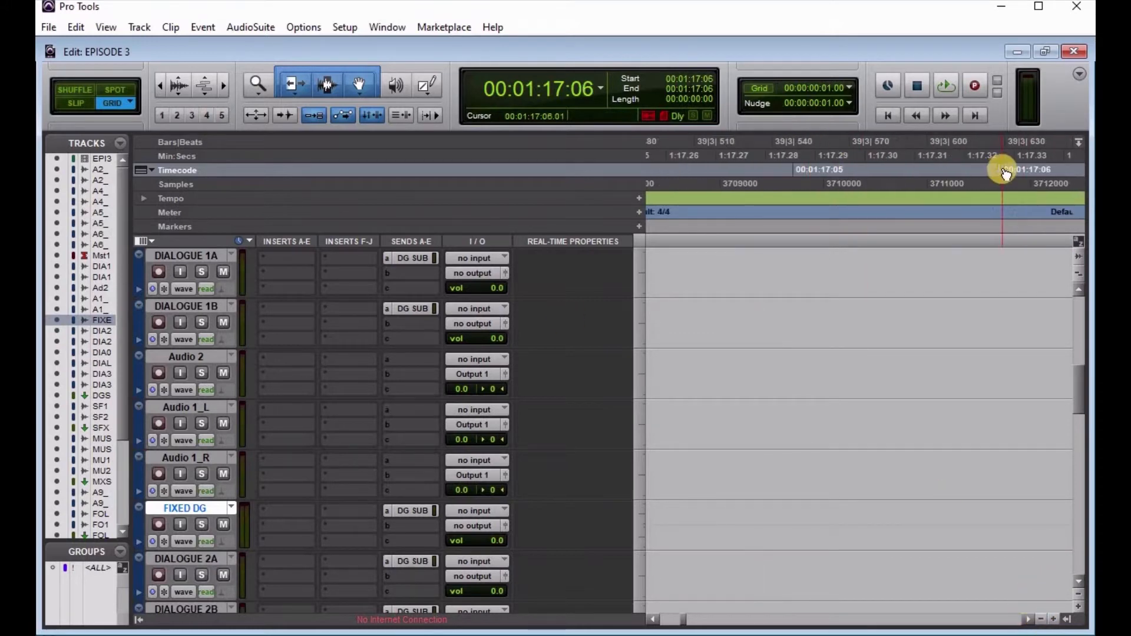
click(795, 169)
click(1005, 169)
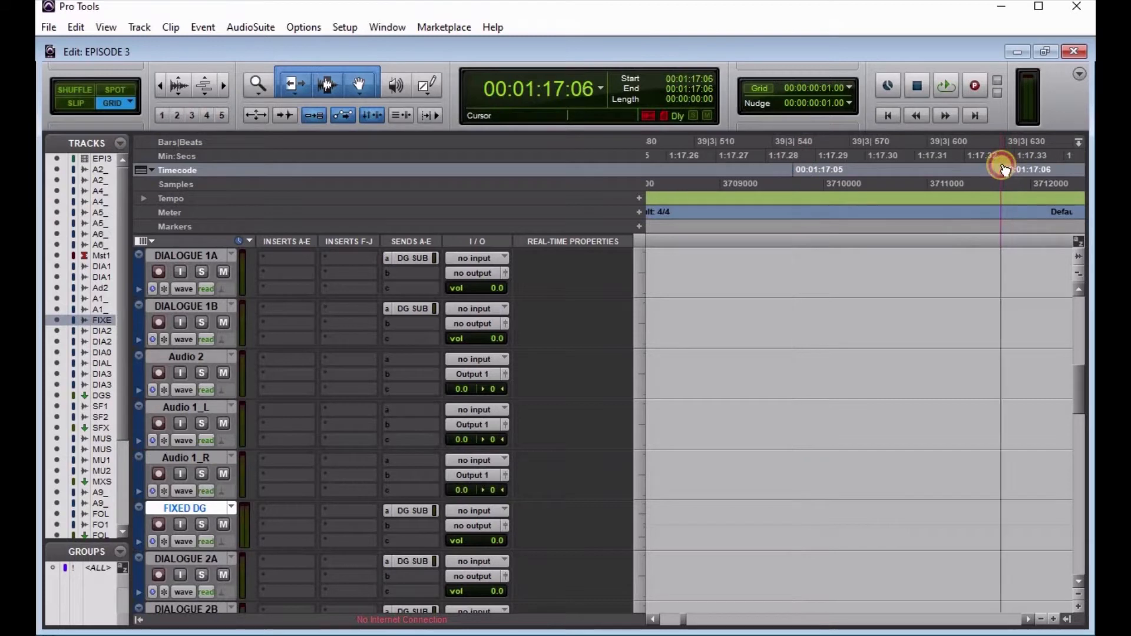
Step: Test grid snapping between the labelled timecodes by placing the cursor at 00:01:17:08 and back at 00:01:17:06
click(1040, 618)
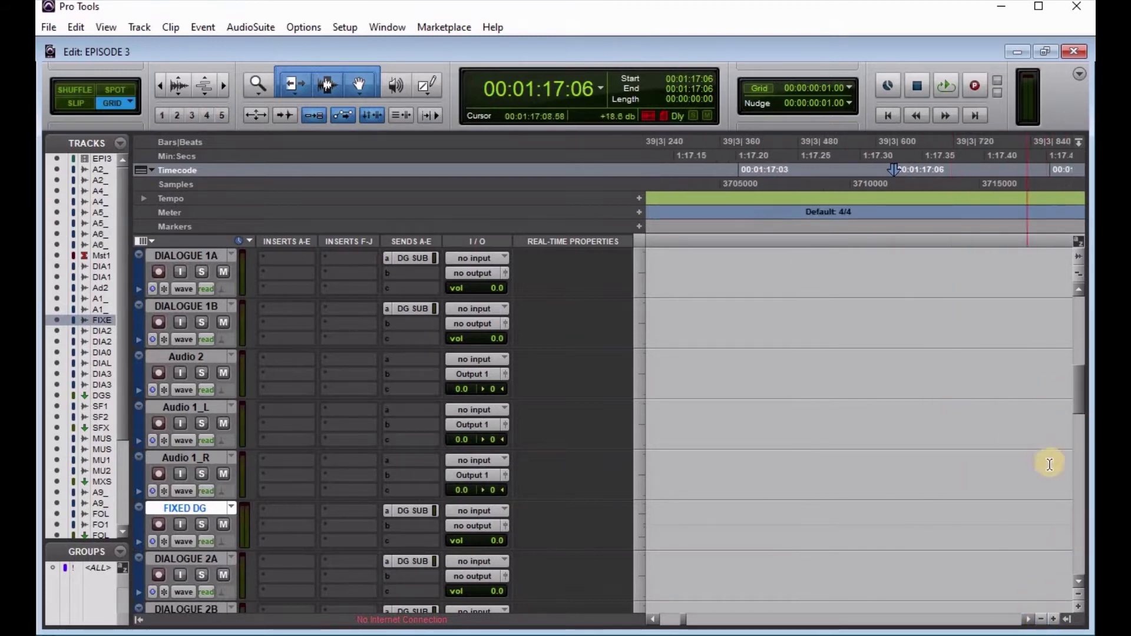
click(1028, 620)
click(1028, 620)
click(1028, 620)
click(1028, 620)
click(1028, 620)
click(653, 619)
click(653, 619)
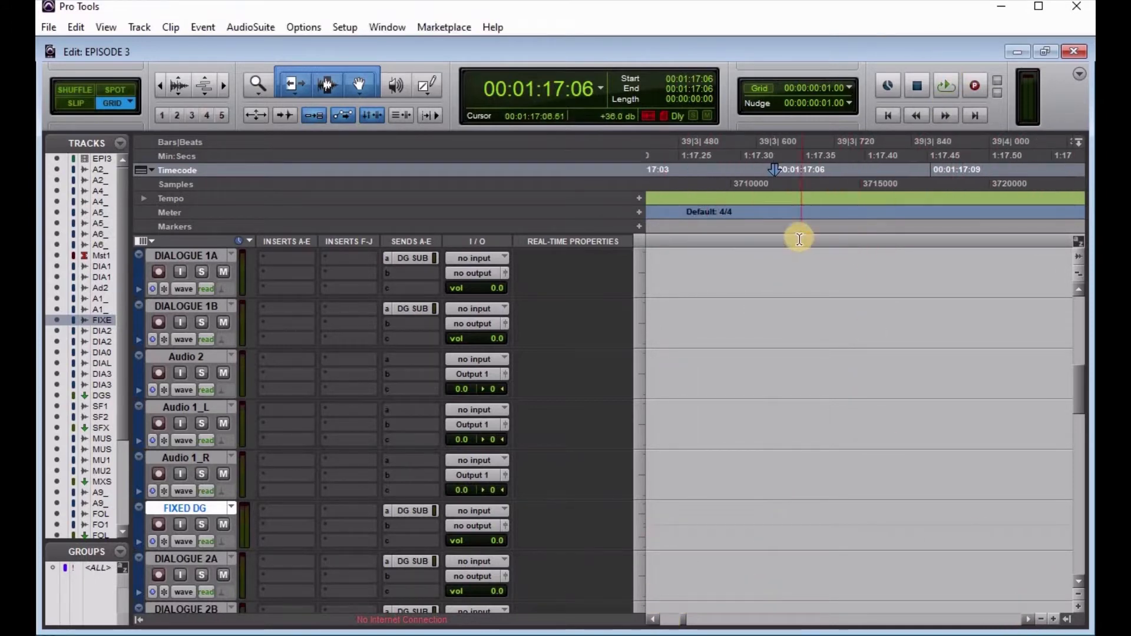
click(852, 169)
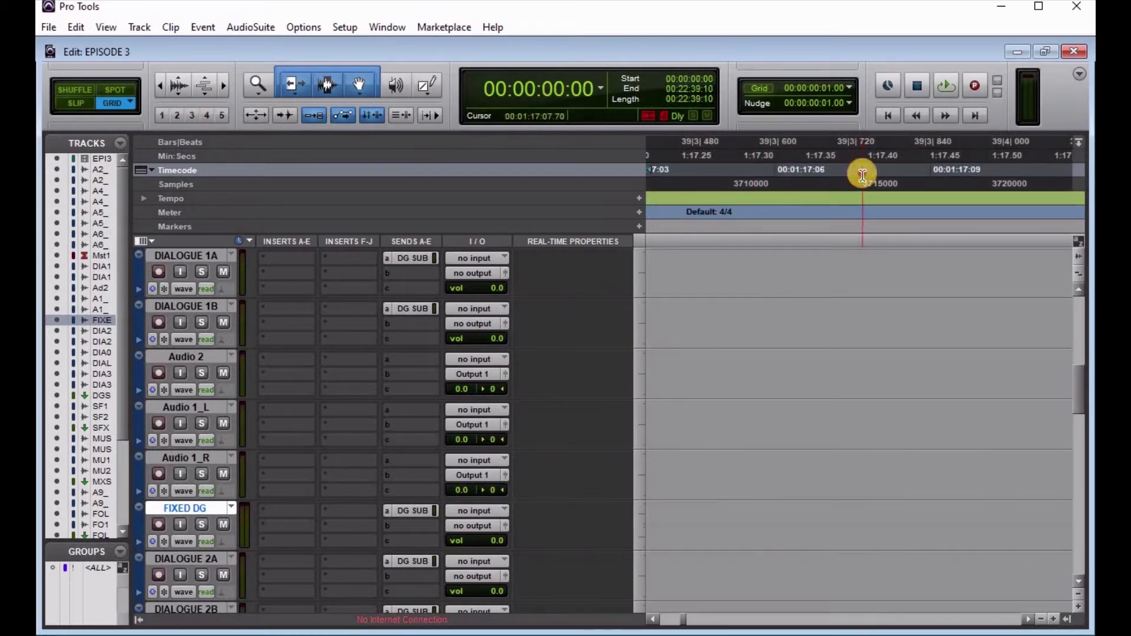
click(788, 169)
click(875, 168)
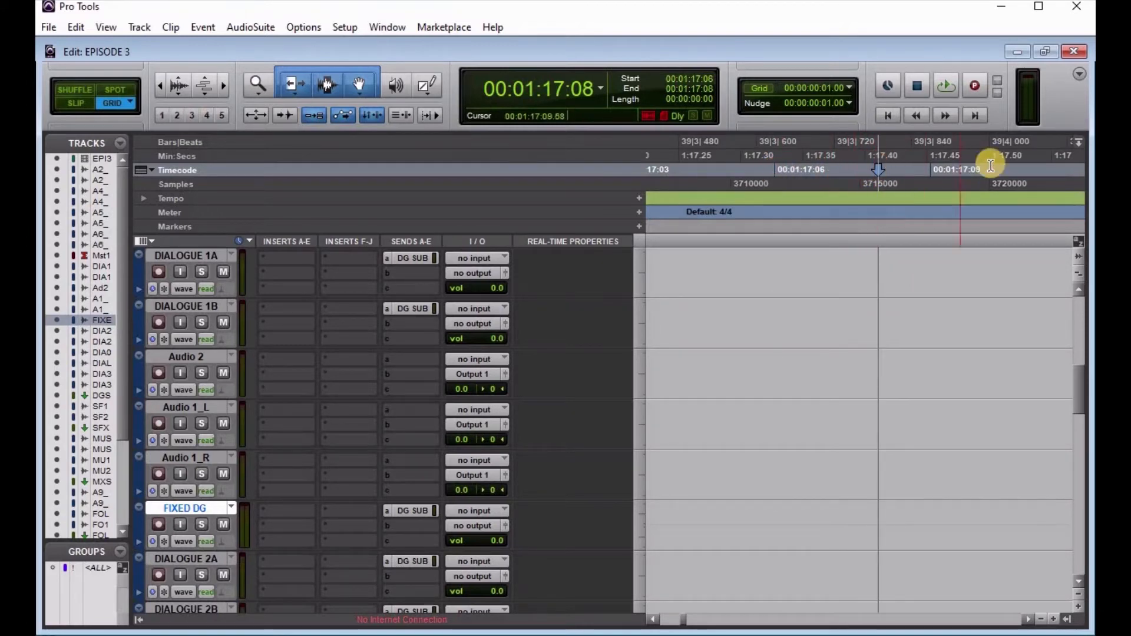
click(772, 170)
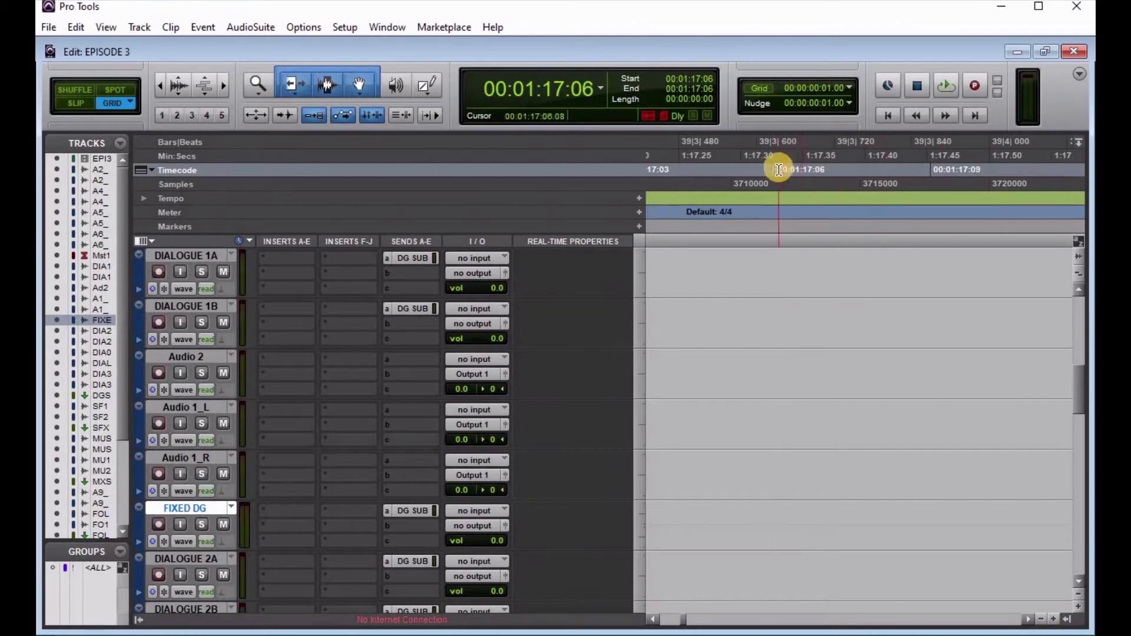
click(806, 169)
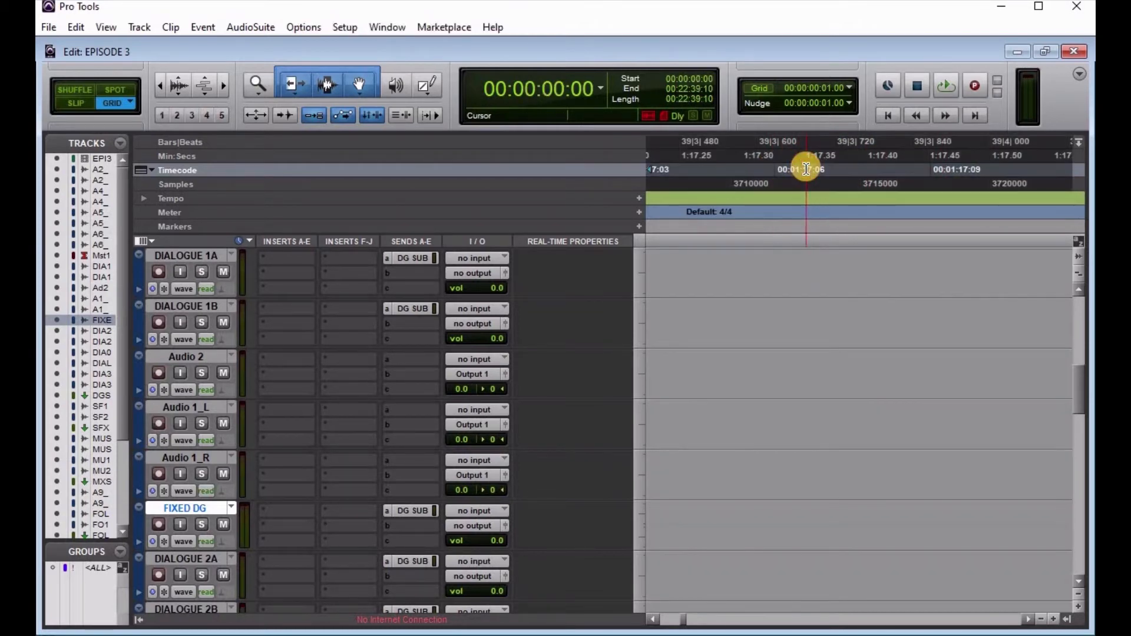
click(775, 170)
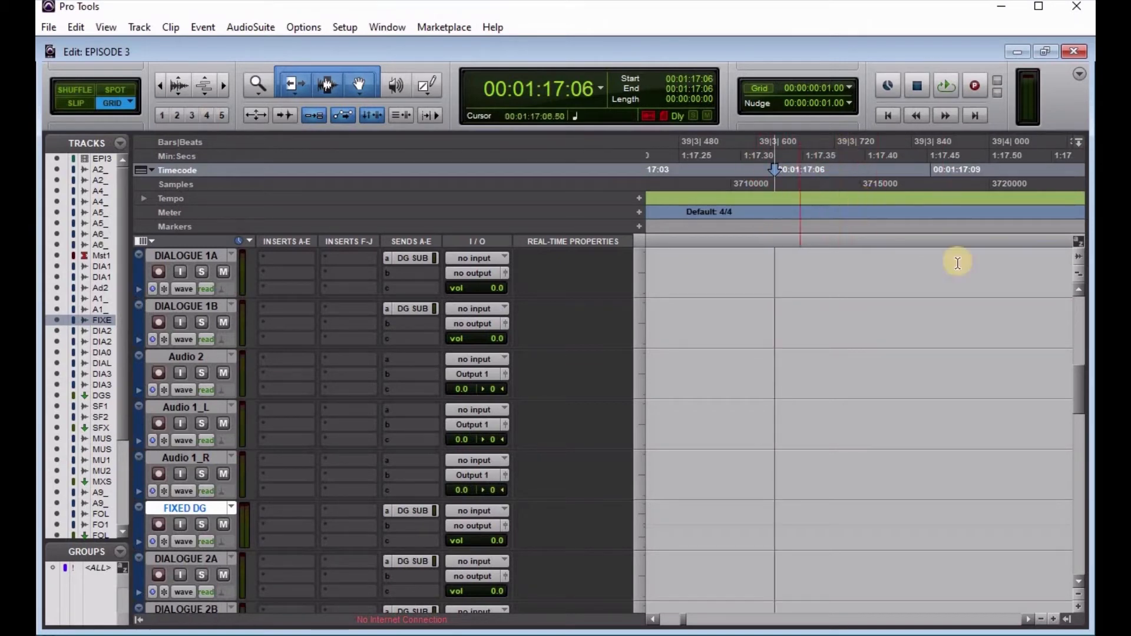
Step: Step the timeline cursor frame by frame through 00:01:17:05, 00:01:17:06 and 00:01:17:07 in the timecode ruler
click(1054, 620)
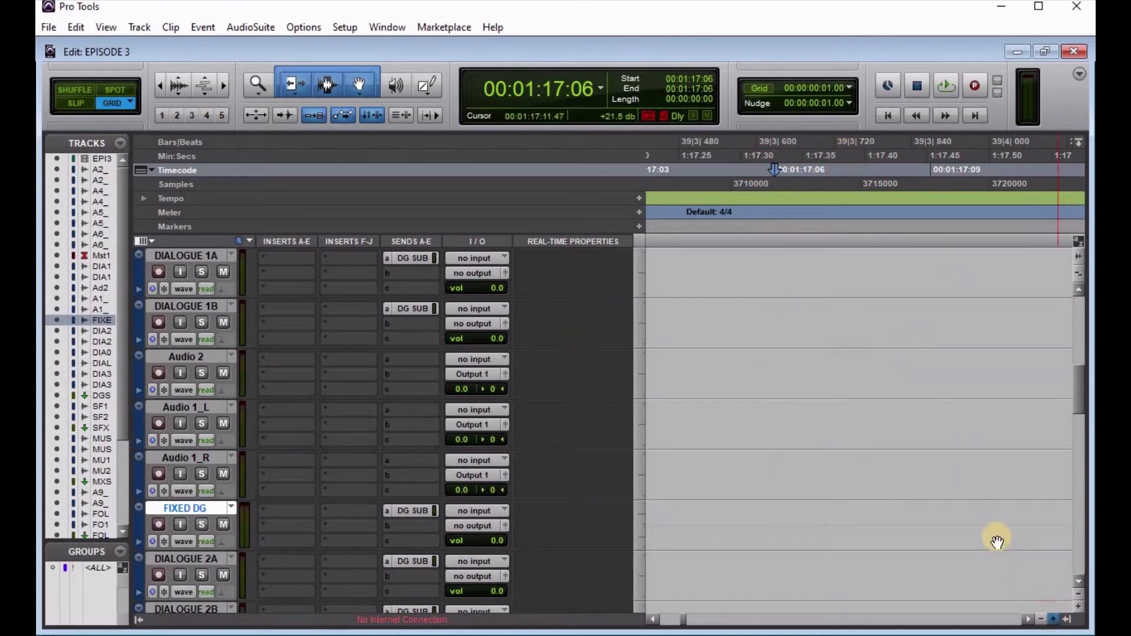
click(760, 170)
click(863, 166)
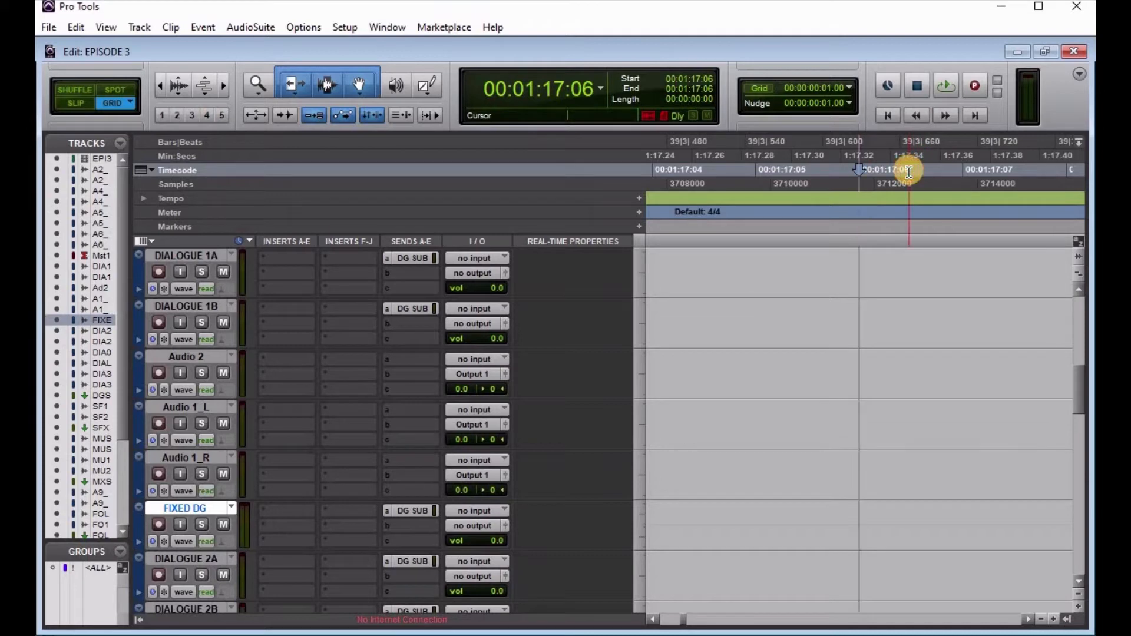
click(758, 169)
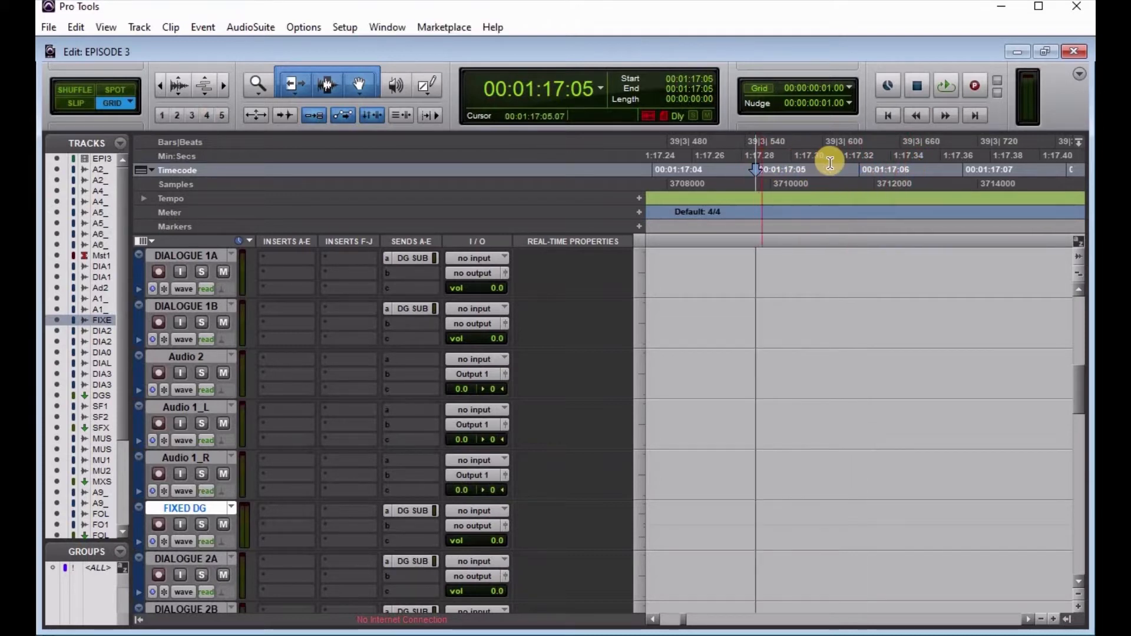
click(862, 167)
click(969, 165)
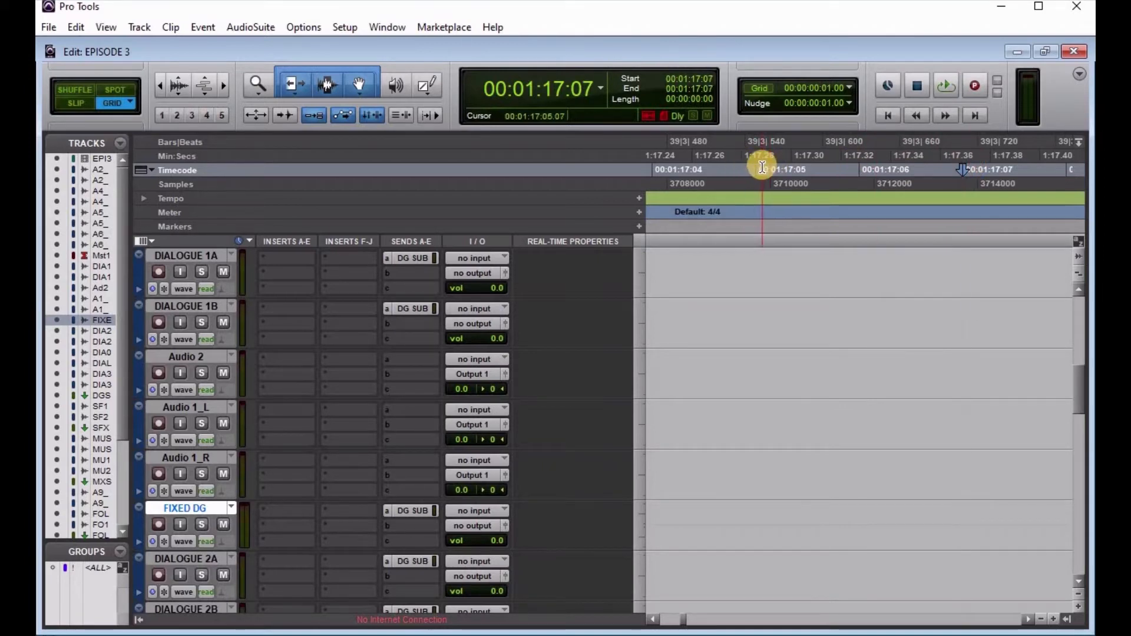
click(757, 169)
click(860, 170)
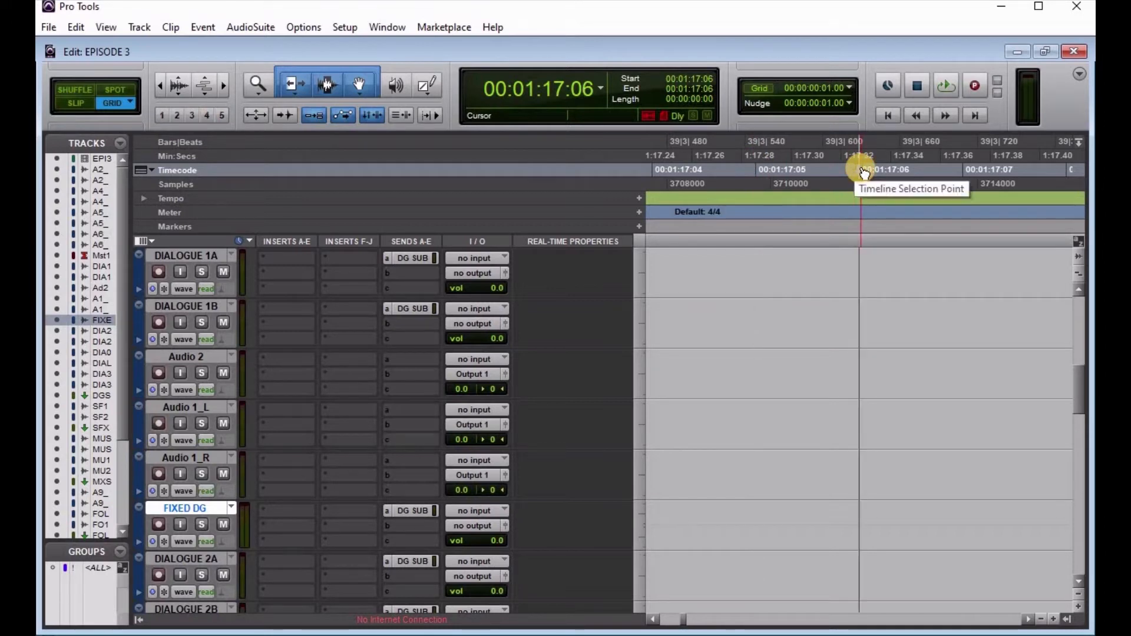
click(968, 171)
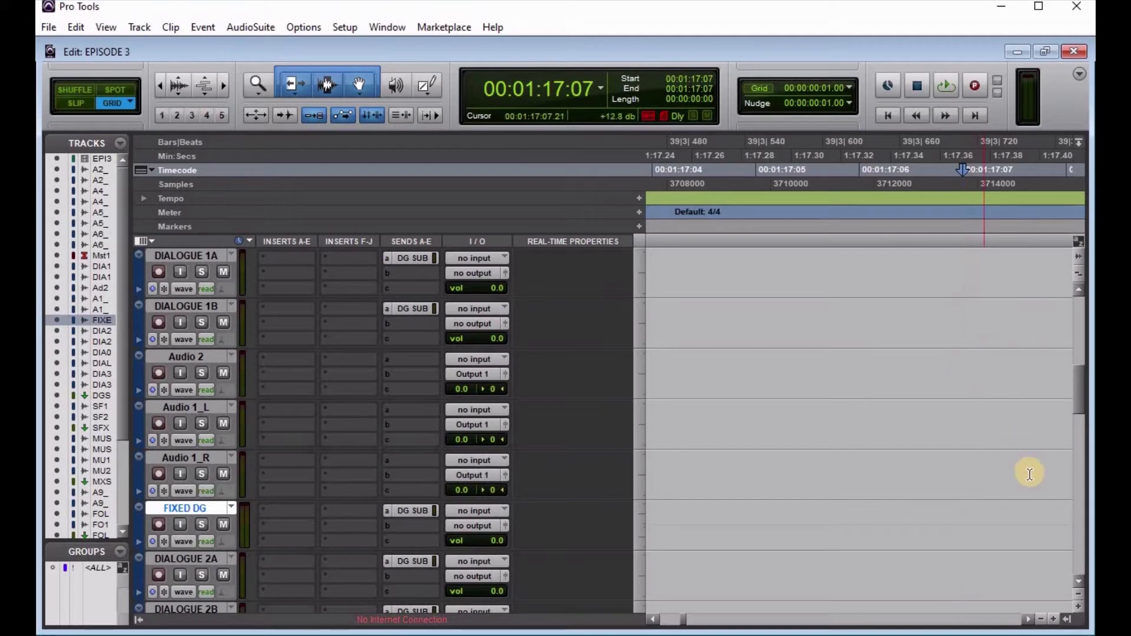
Step: Examine how the frames count up along the timecode ruler from 00:01:17:07 past 00:01:18:10
click(1030, 620)
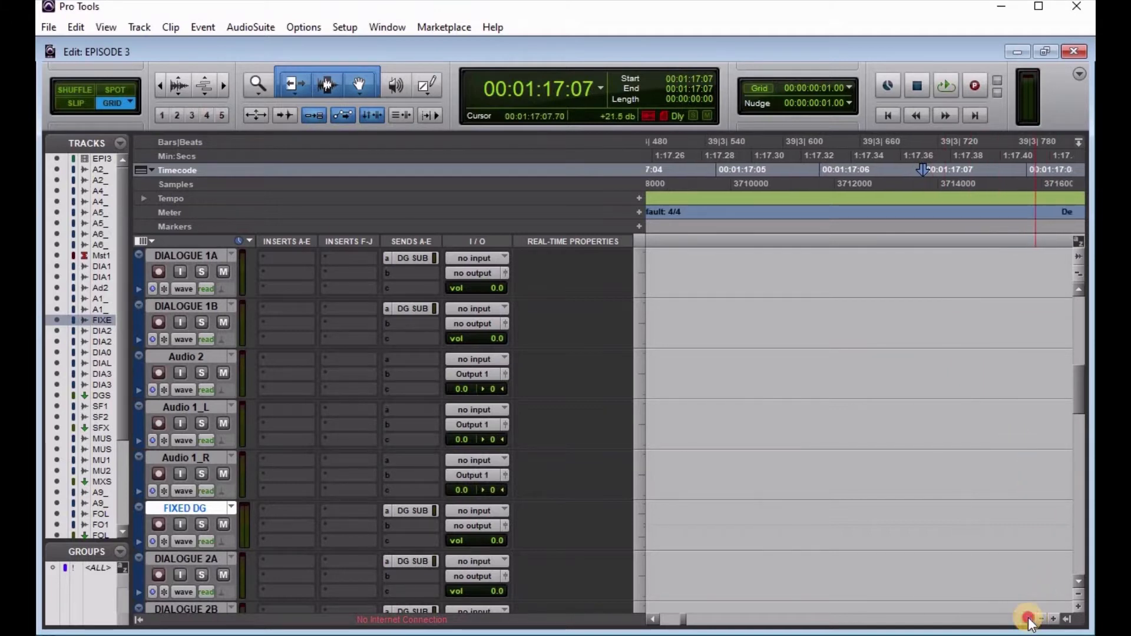
click(1029, 620)
click(1029, 620)
click(1029, 620)
click(1029, 620)
click(1028, 620)
click(1029, 620)
click(1029, 620)
click(1029, 620)
click(1029, 620)
click(1029, 620)
click(1029, 620)
click(1029, 620)
click(1029, 620)
click(1029, 620)
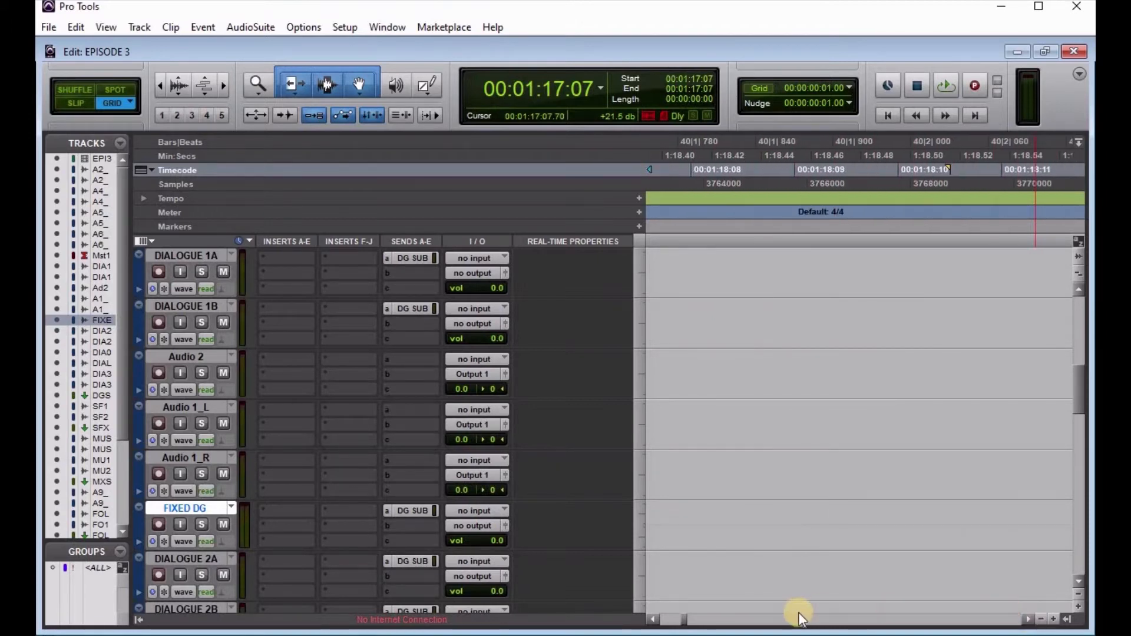
Step: Place the timeline cursor at 00:01:21:08, just before the WEEK RPD 3 clip on the FIXED DG track
drag(683, 623, 685, 618)
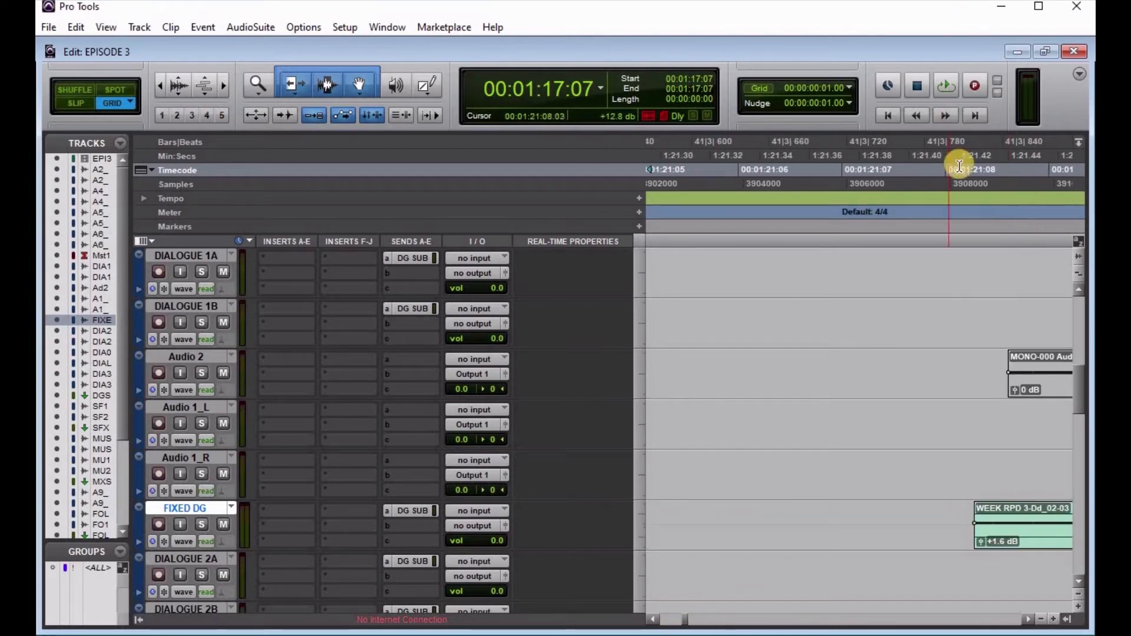
click(960, 168)
click(1027, 619)
click(1027, 619)
click(1027, 619)
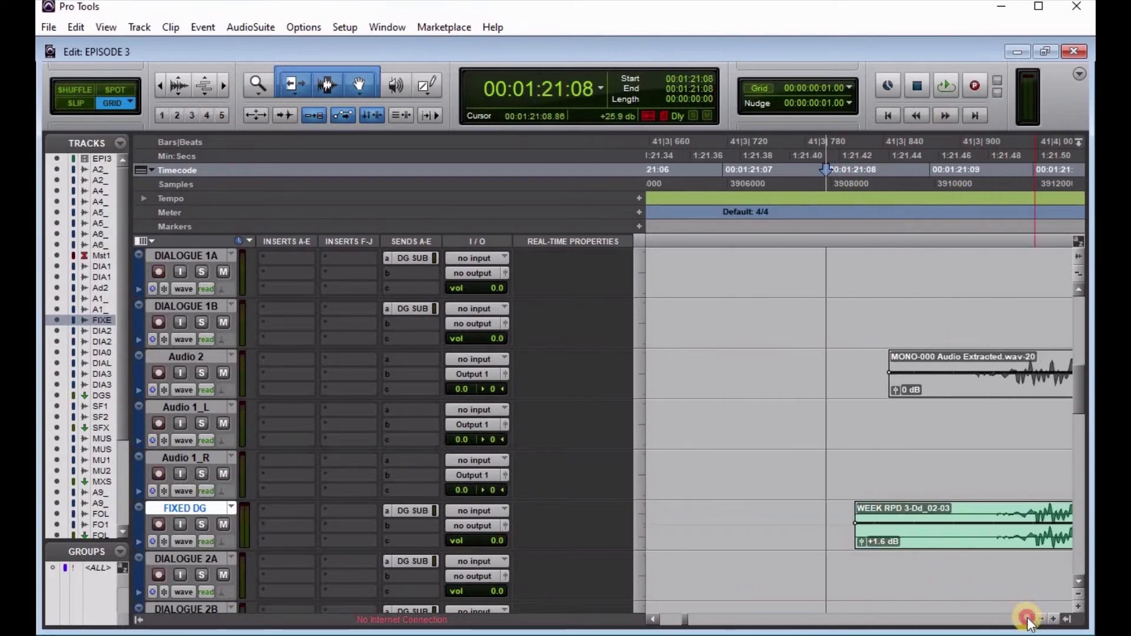
click(1027, 619)
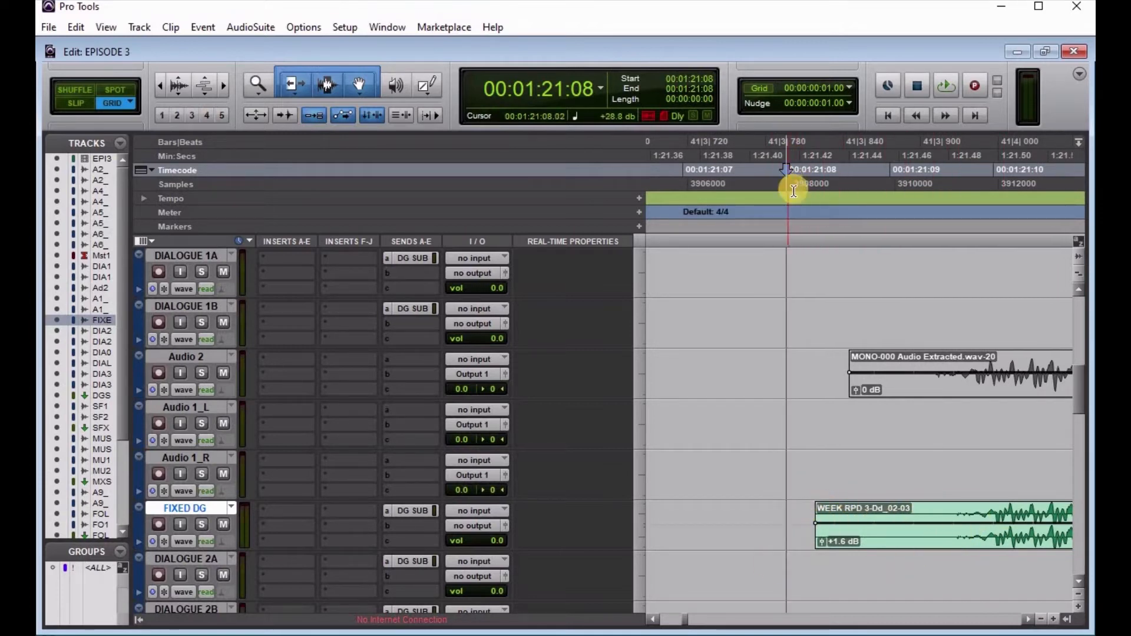
Step: Try one-frame and two-frame selections starting at 00:01:21:07 across the Audio 1_R and FIXED DG tracks, then clear the selection
drag(803, 471, 658, 518)
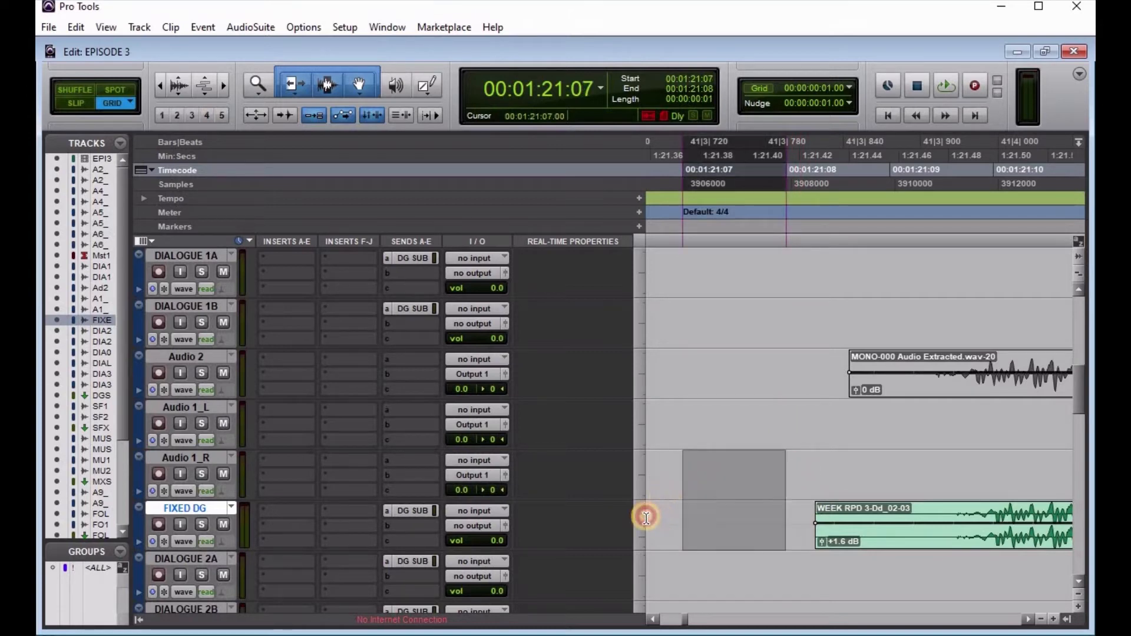
drag(912, 469, 680, 507)
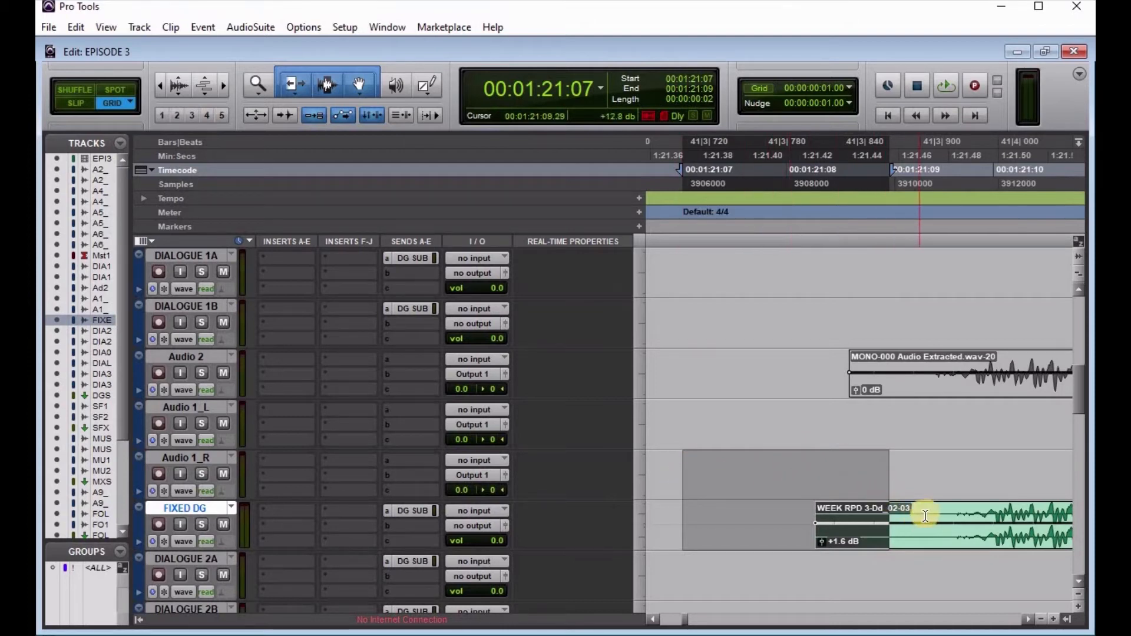
click(951, 575)
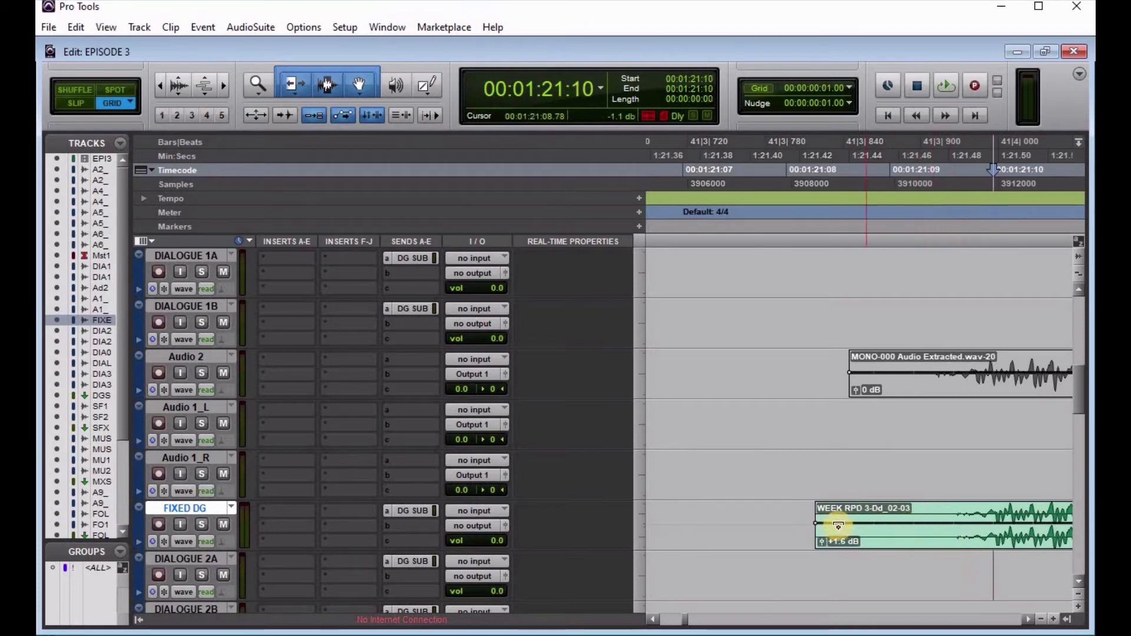
Step: Split the WEEK RPD 3 clip on the FIXED DG track at 00:01:21:09
click(940, 508)
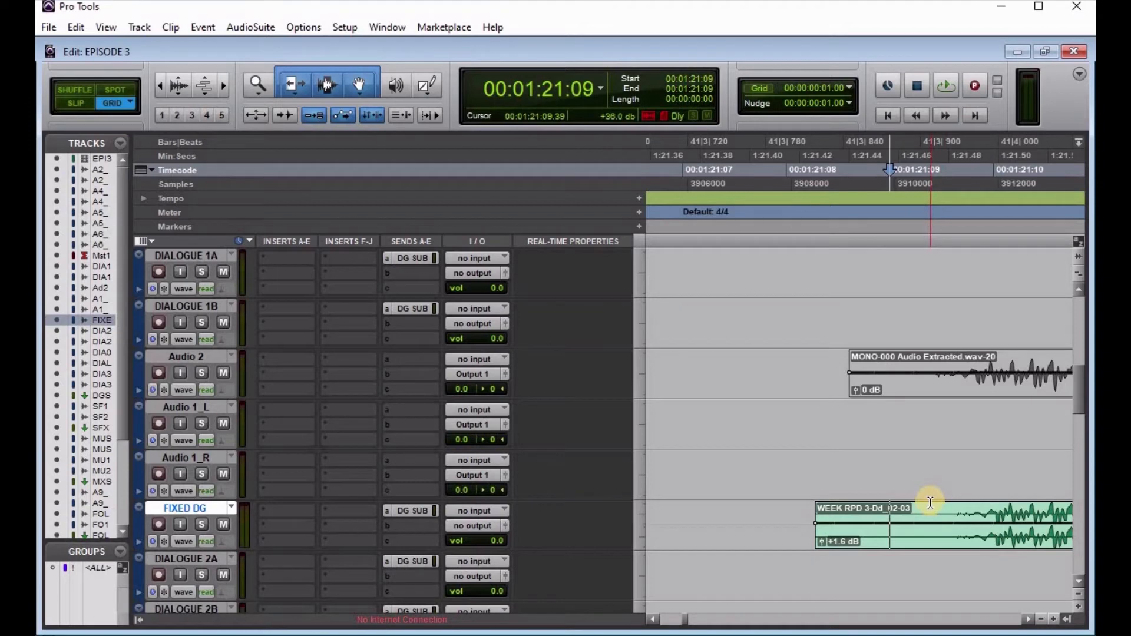
key(b)
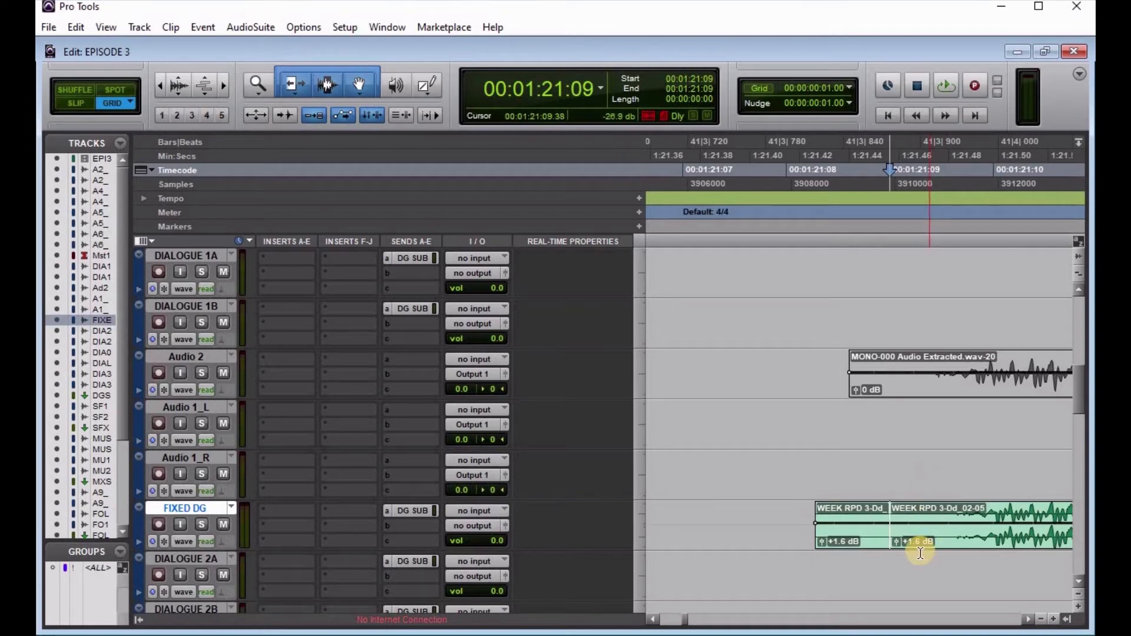
Step: Extend the short first piece of the split FIXED DG clip back to 00:01:21:08 and place a copy at 00:01:21:07
click(871, 541)
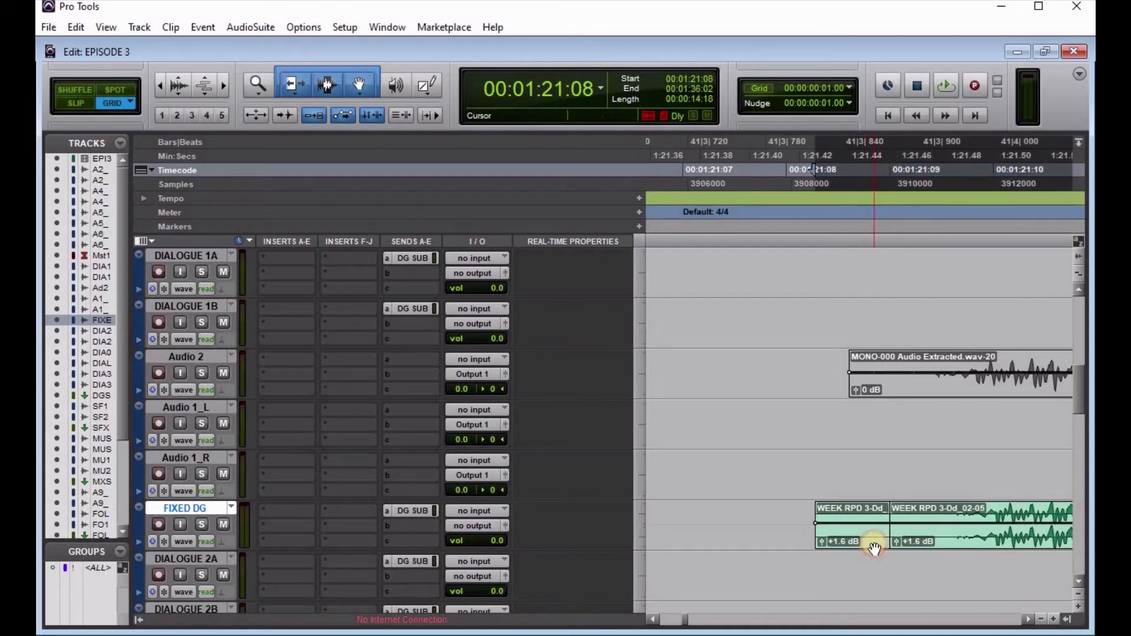
click(830, 536)
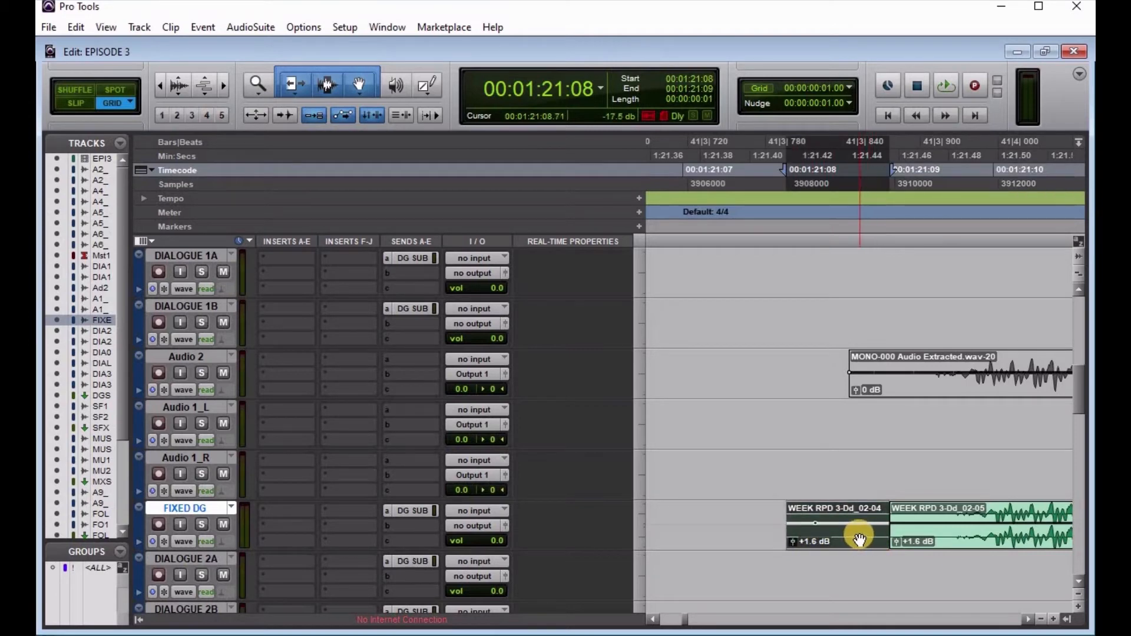
drag(859, 537, 756, 530)
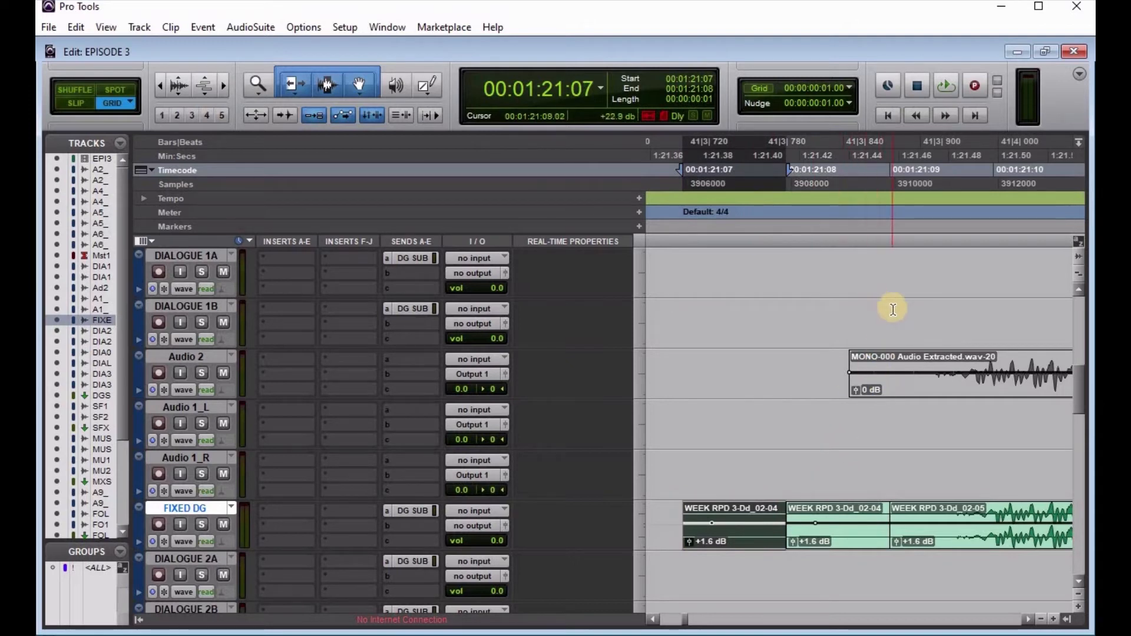
Step: Check the two one-frame clips by selecting 00:01:21:07 to 00:01:21:09 and stepping the cursor through their frame boundaries
drag(889, 172, 710, 212)
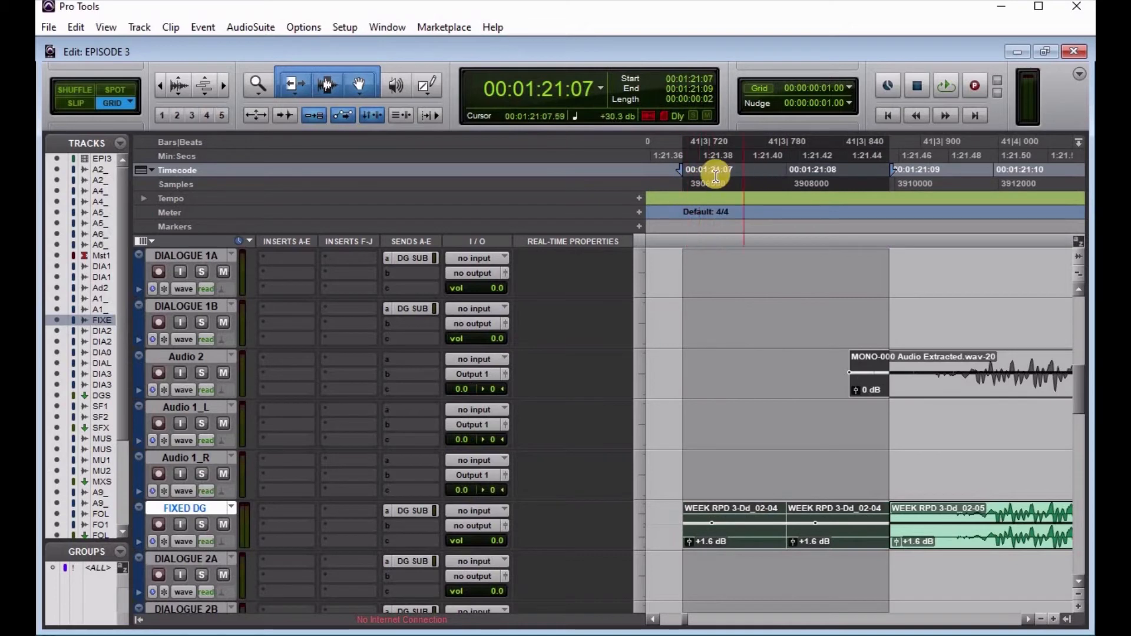
click(787, 170)
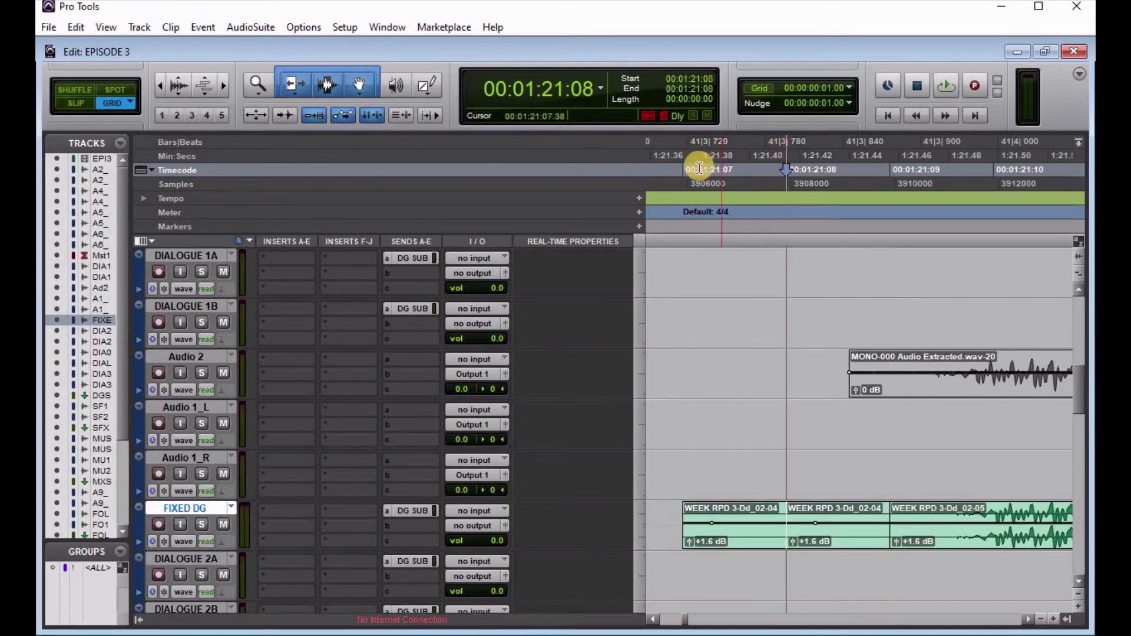
click(731, 165)
click(790, 169)
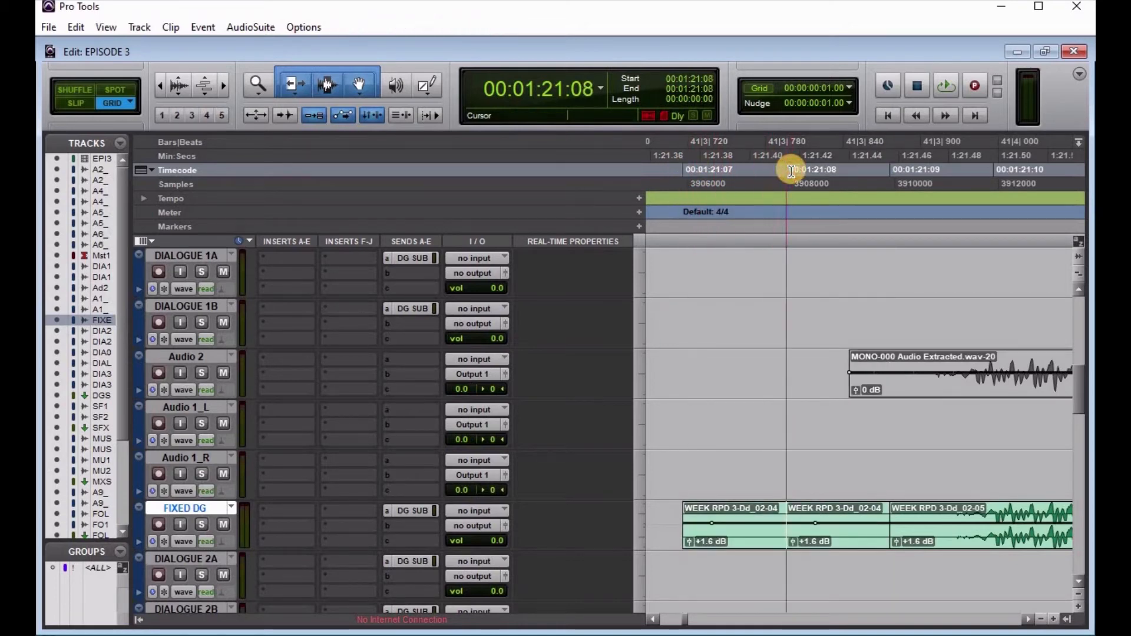
click(890, 158)
Step: Render a 1000 Hz sine tone at -20.0 dB with Signal Generator over FIXED DG from 00:01:21:07 to 00:01:21:09
drag(871, 160, 714, 172)
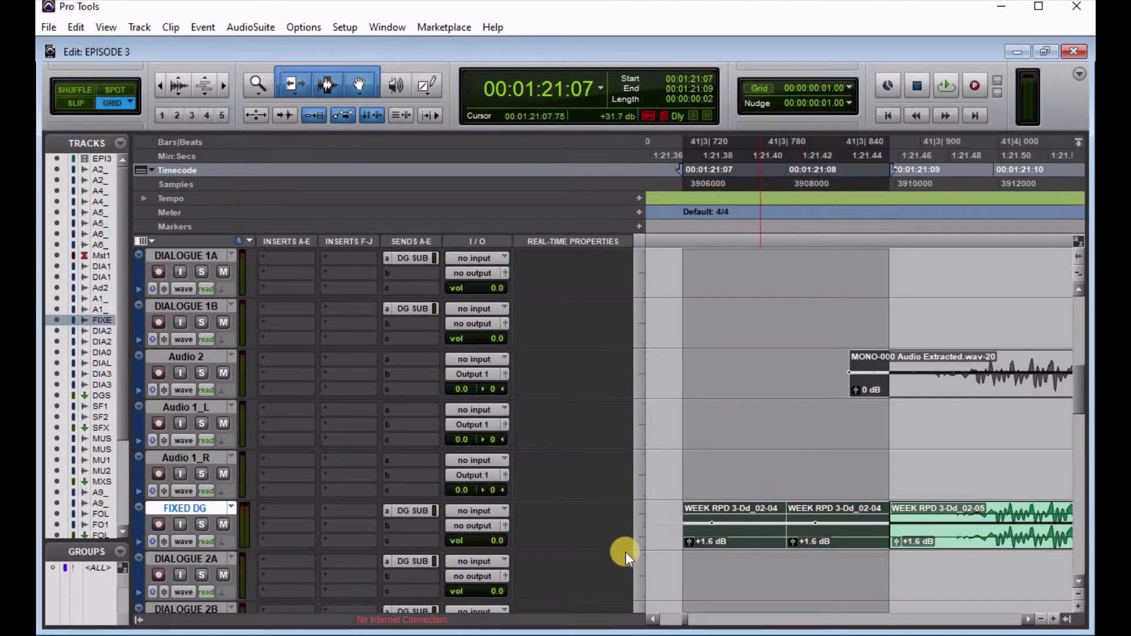
click(242, 26)
mouse_move(309, 132)
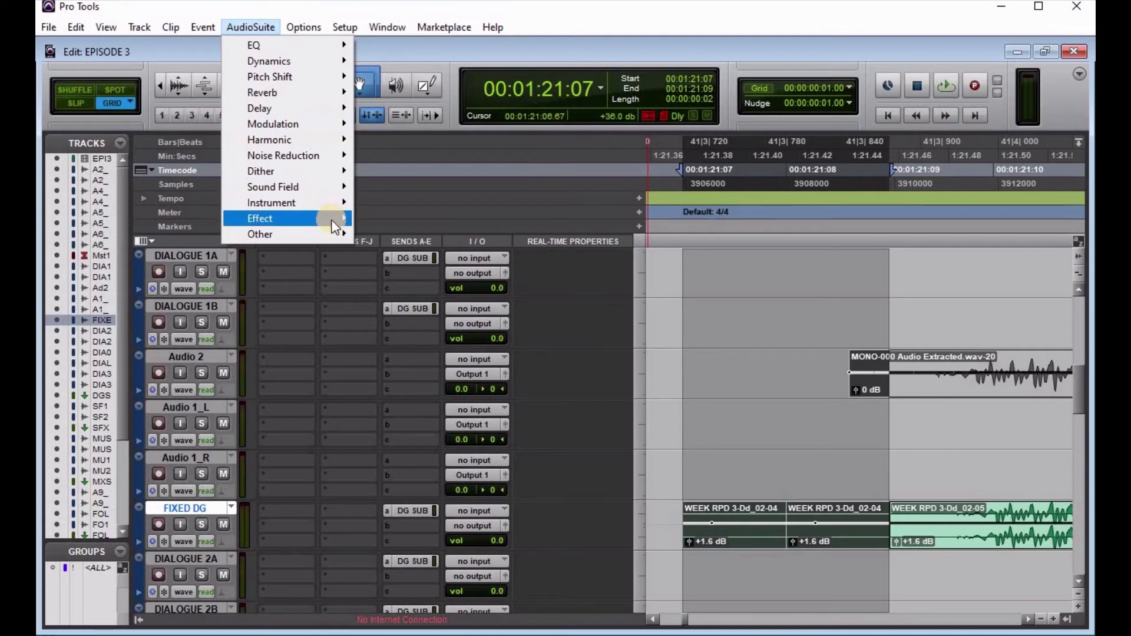
mouse_move(339, 236)
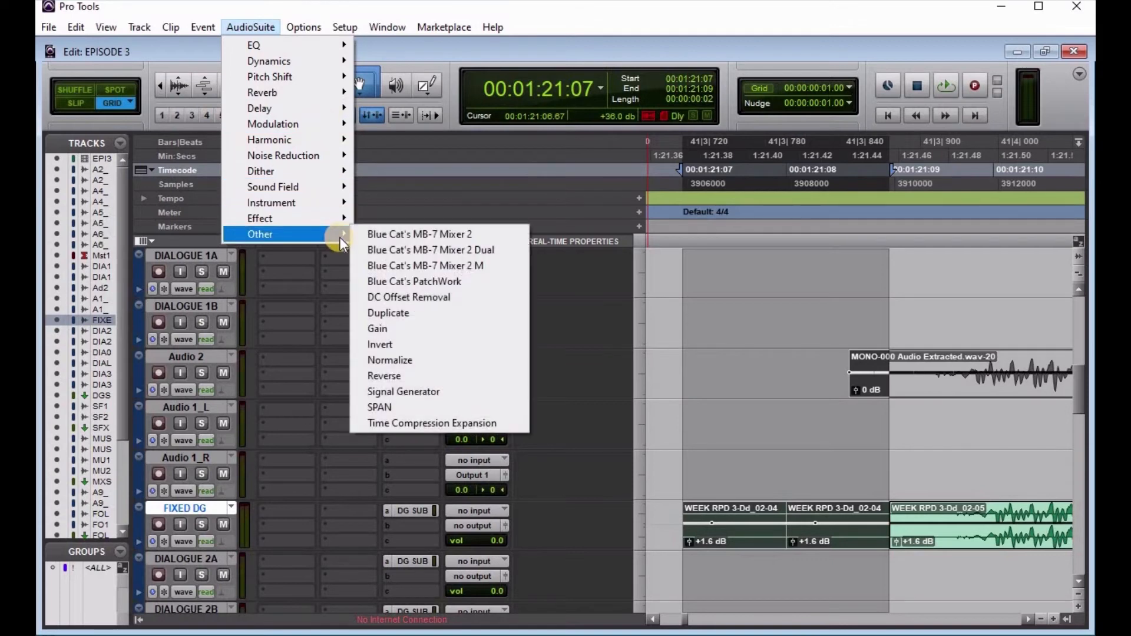
click(434, 394)
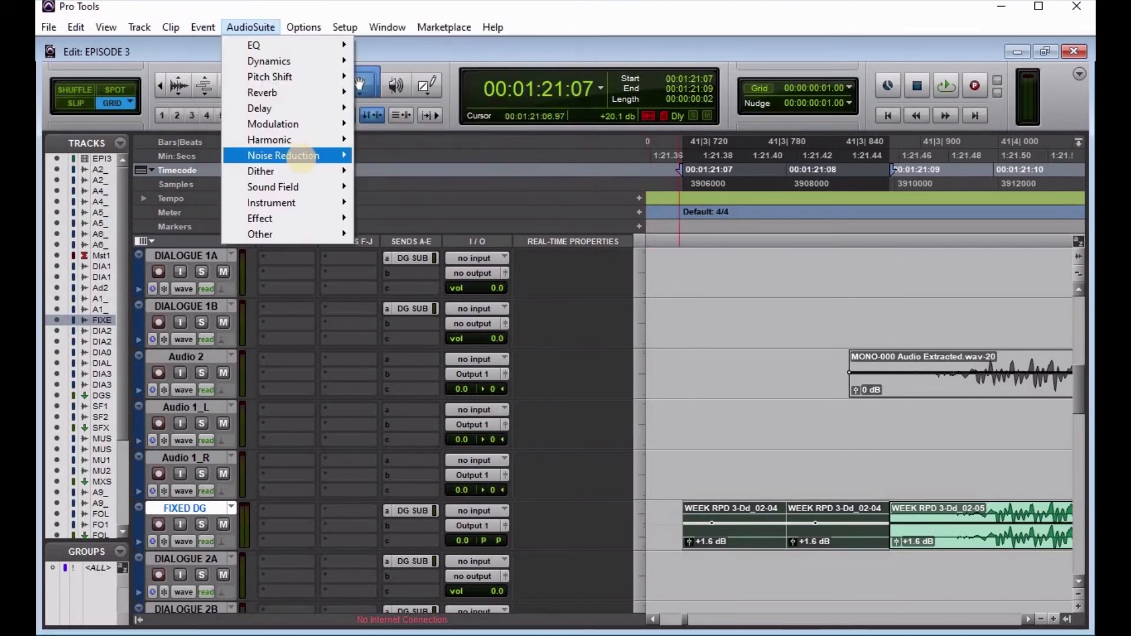
mouse_move(328, 234)
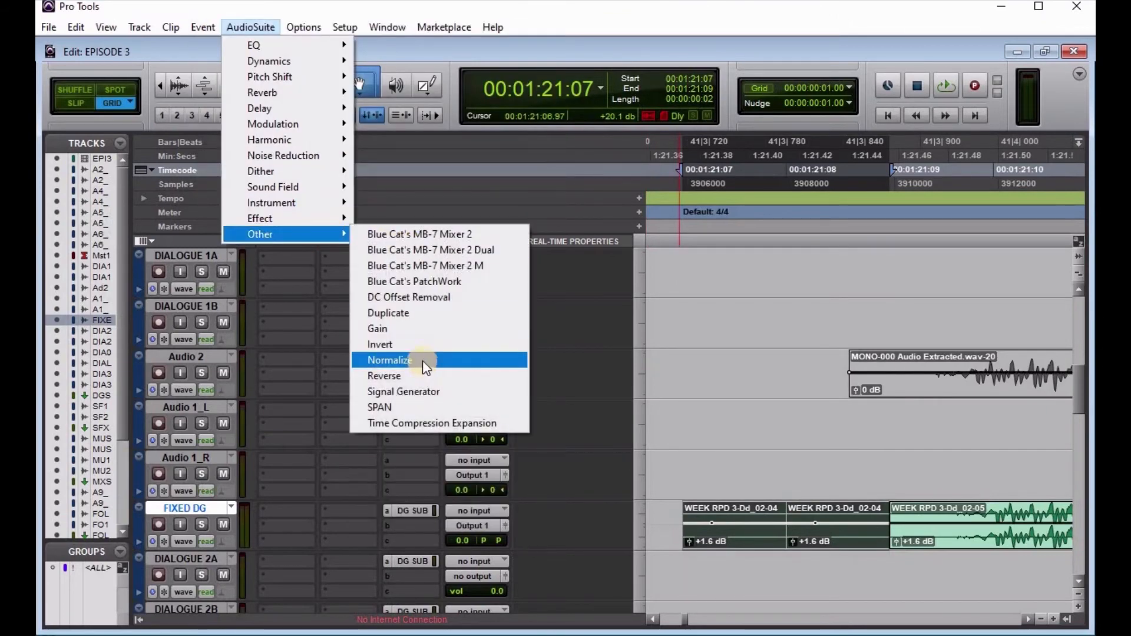
click(425, 393)
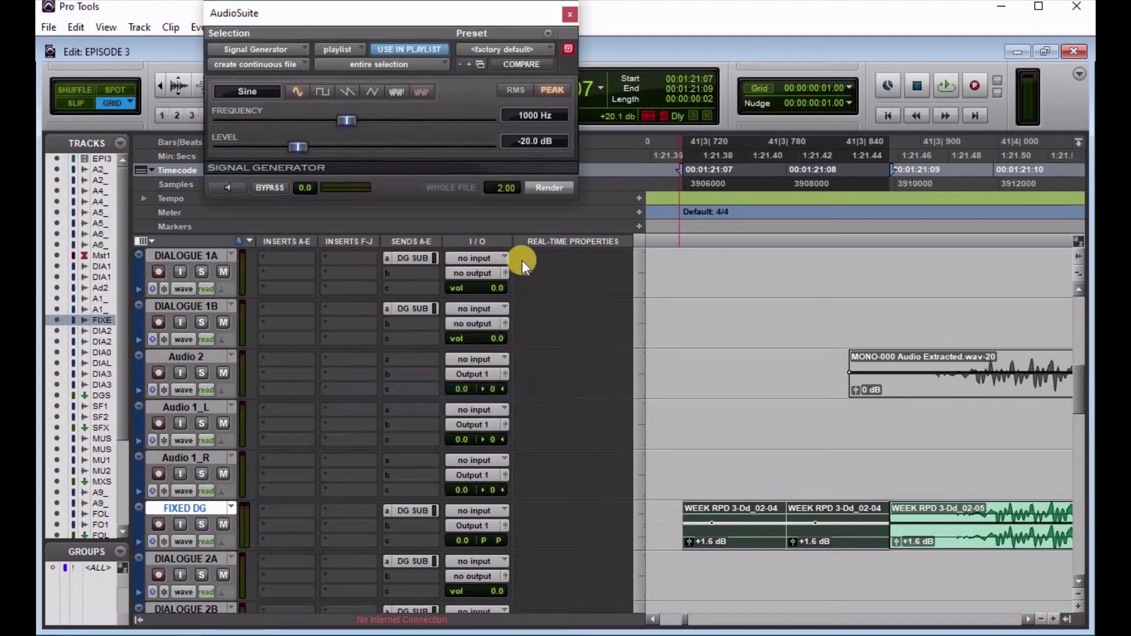
click(543, 185)
click(571, 12)
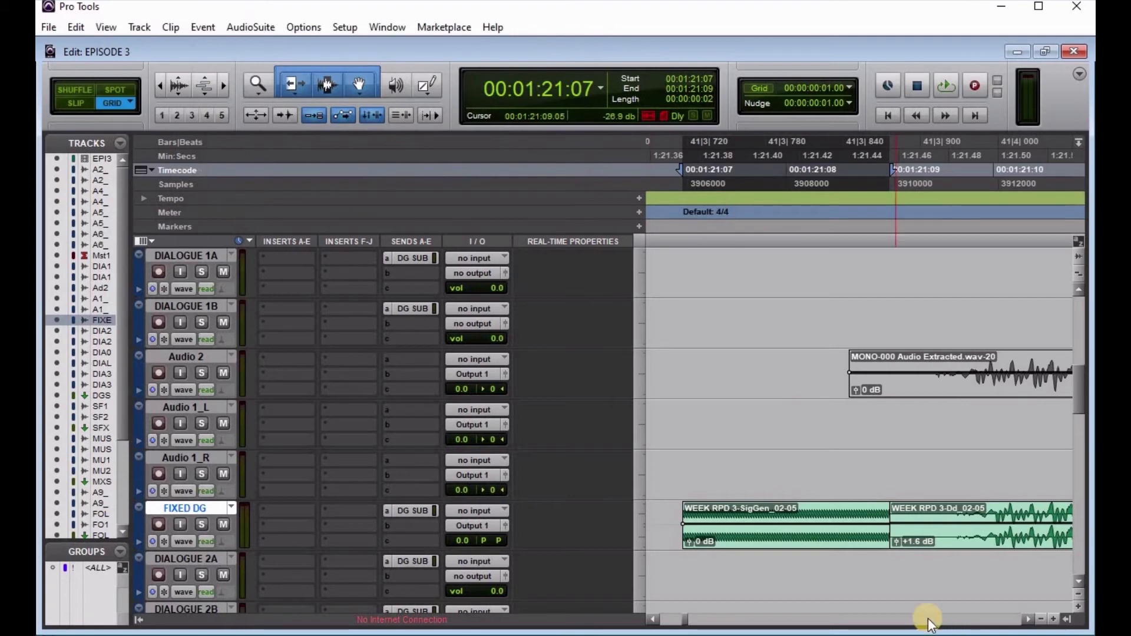
Step: Place the cursor at 00:01:21:07, the start of the tone clip, and play from there briefly before stopping playback
click(828, 539)
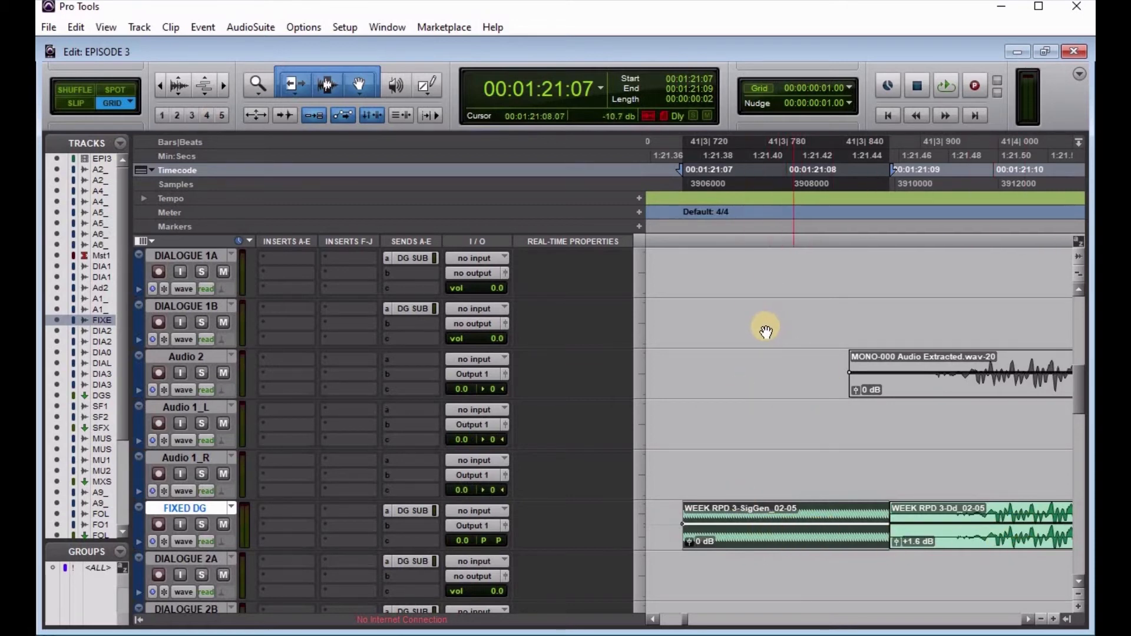
click(700, 242)
click(669, 167)
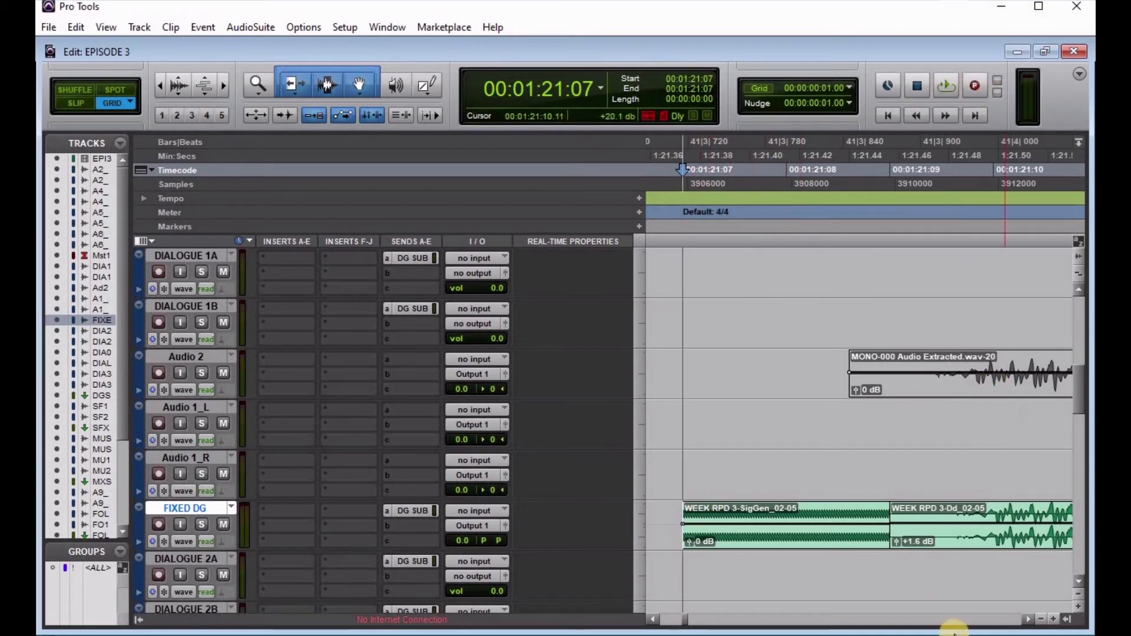
click(942, 74)
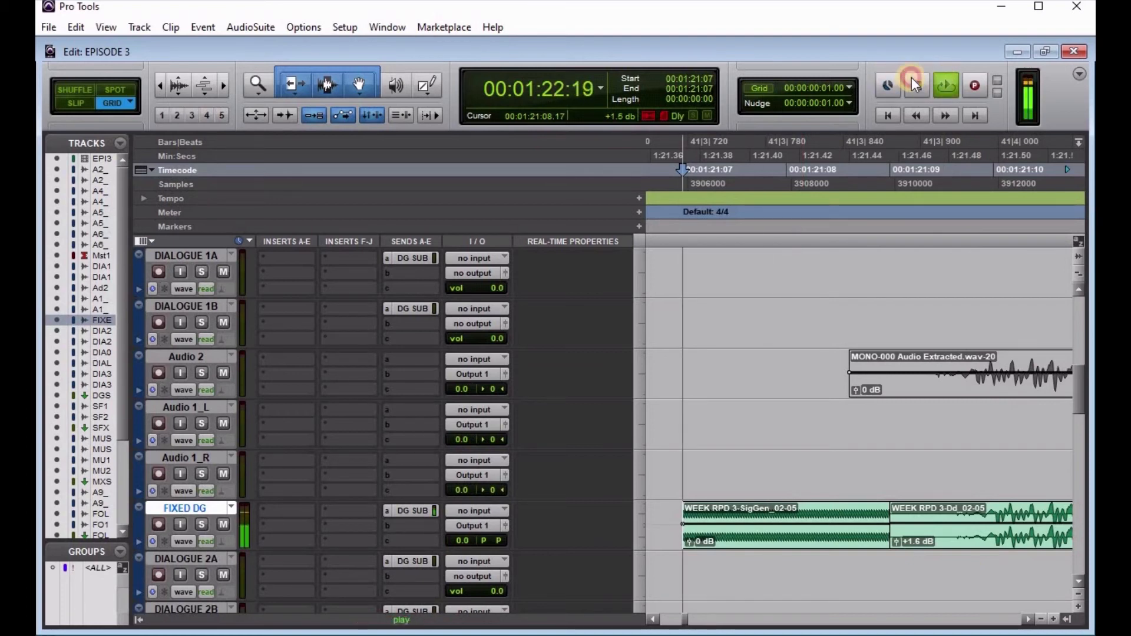
click(915, 83)
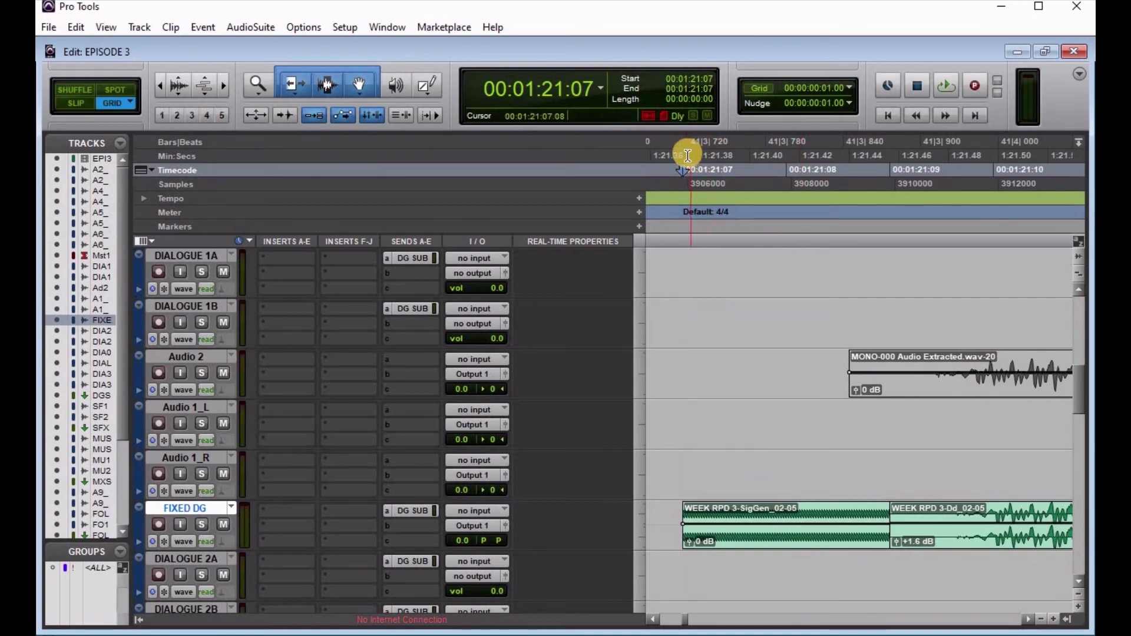
Step: Step the cursor to 00:01:21:08 and 00:01:21:09 along the tone clip, and select the whole clip
click(787, 144)
click(891, 139)
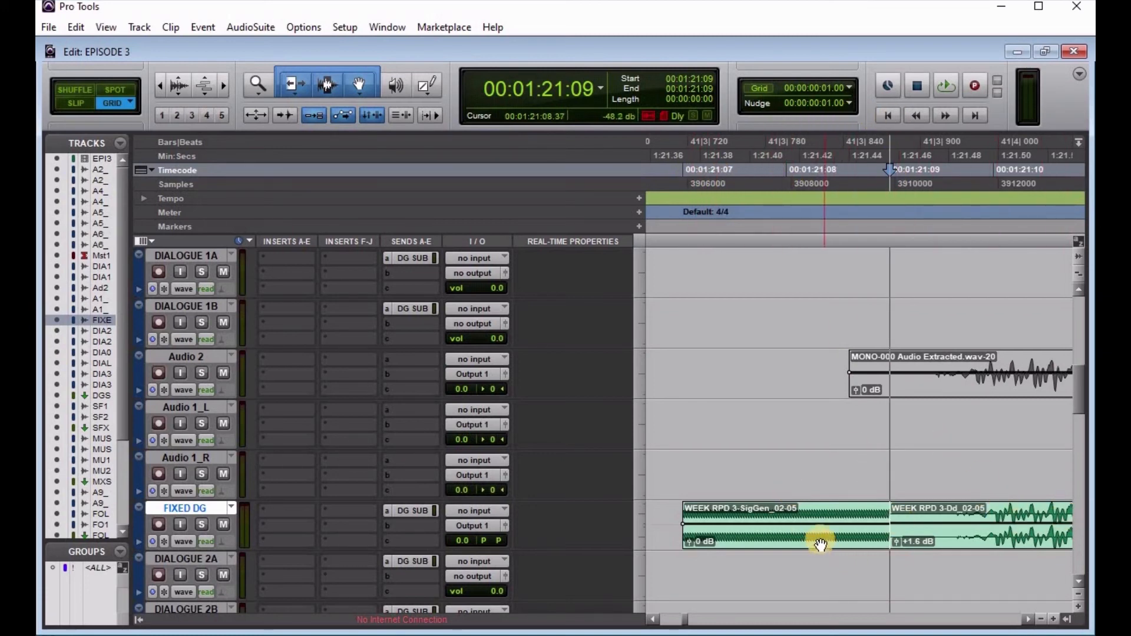
click(800, 539)
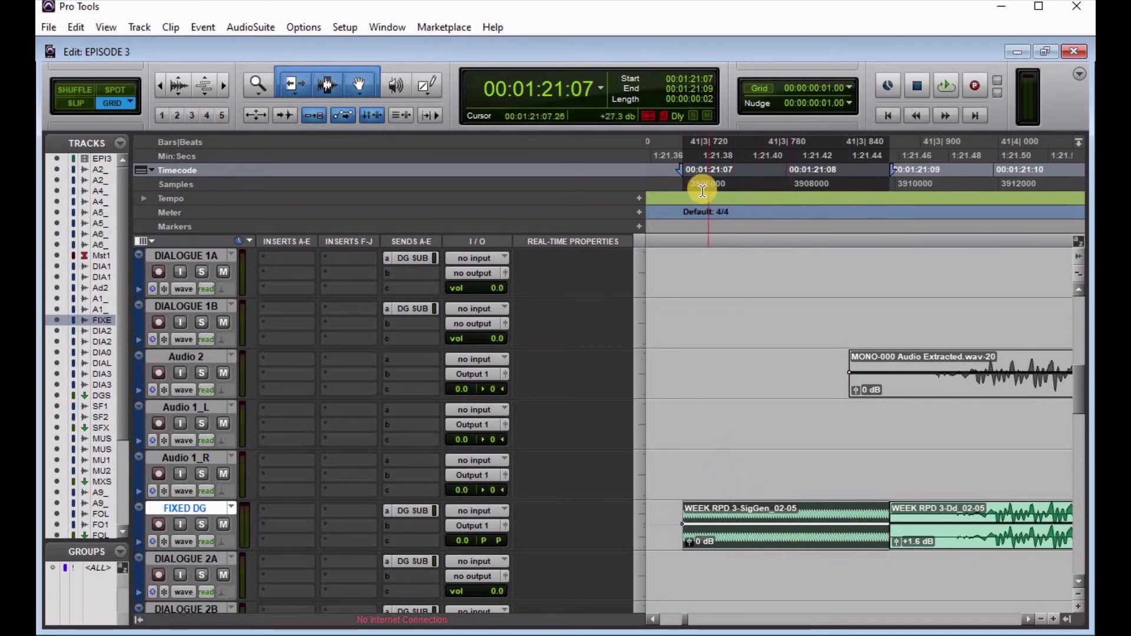
Step: Play from the start of the selected two-frame tone clip several times, stopping playback after each pass
click(950, 84)
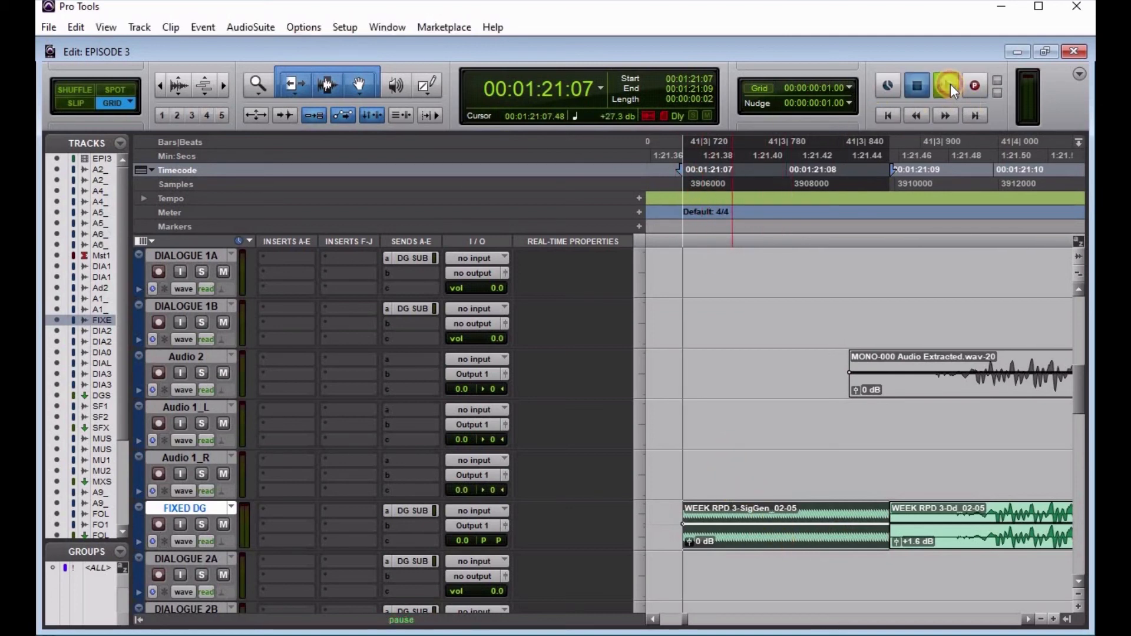
click(945, 88)
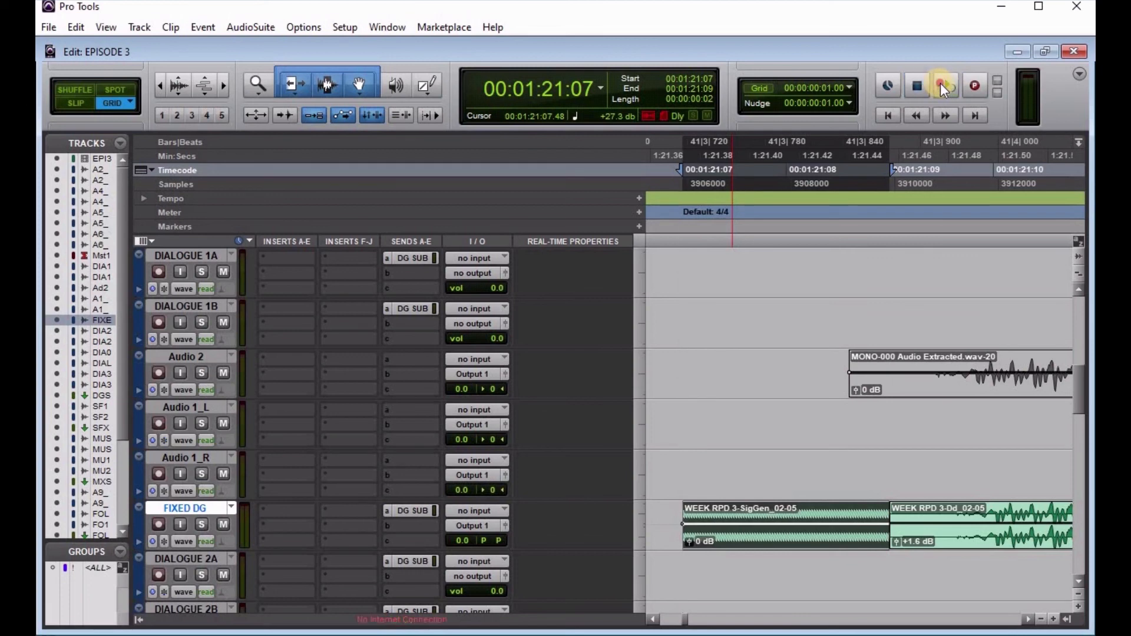
click(941, 83)
click(942, 83)
click(919, 87)
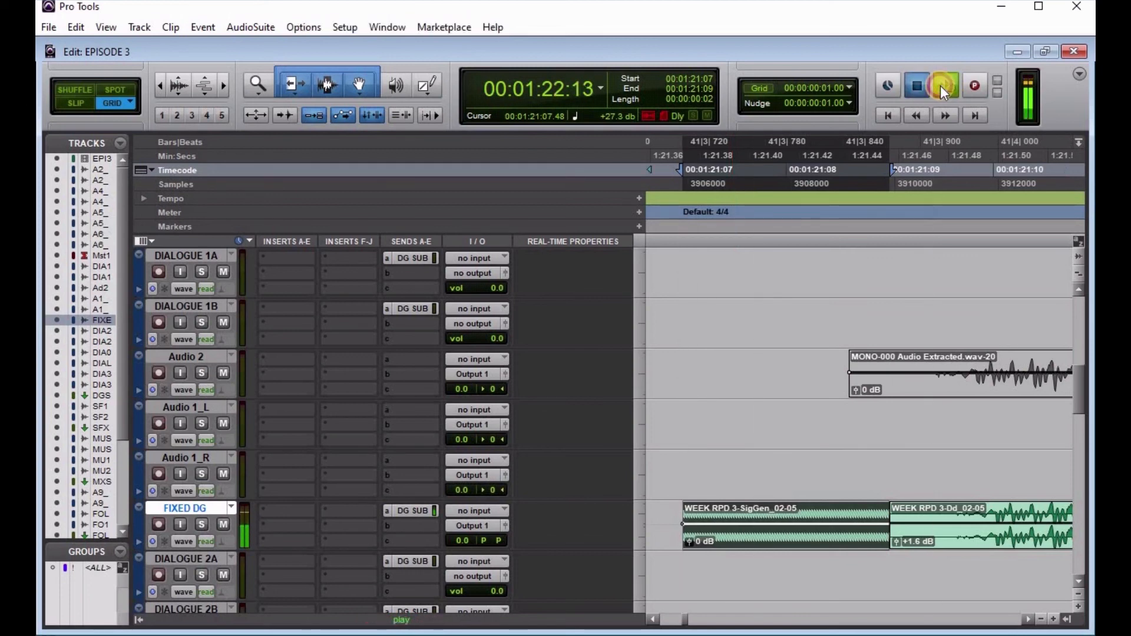
click(942, 84)
click(918, 89)
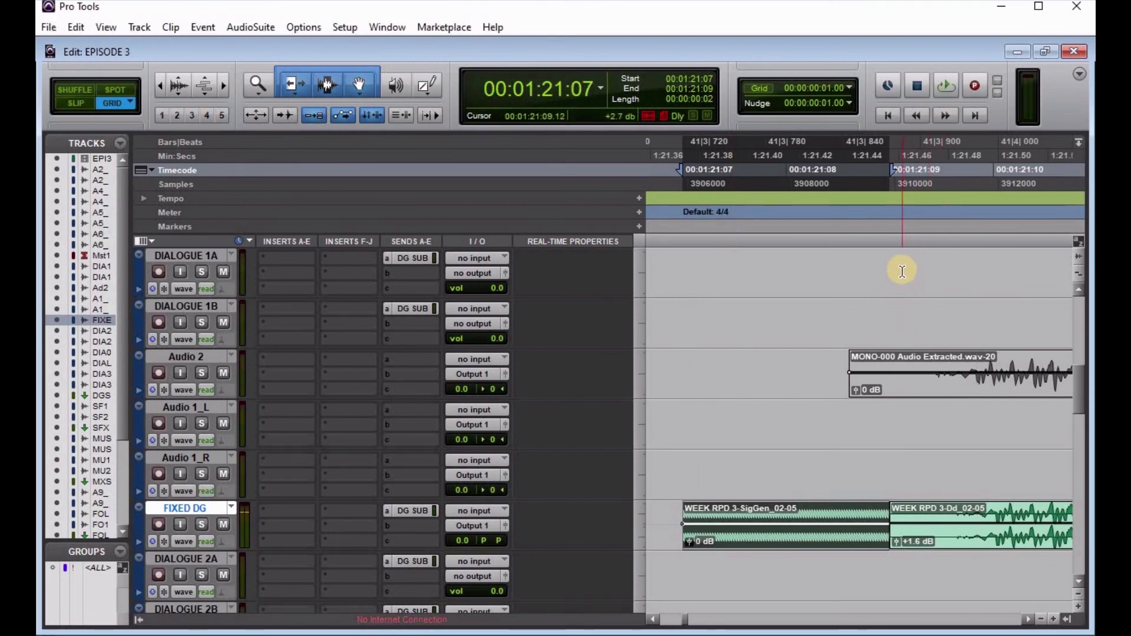